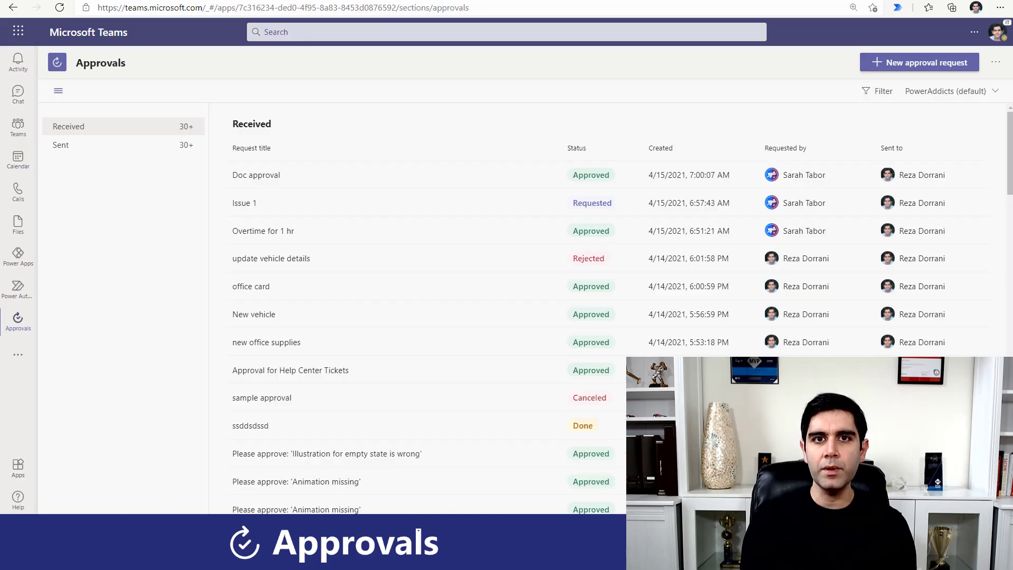
Step: Start a new template in Template management from Business trip, applied Org wide
click(996, 62)
click(962, 90)
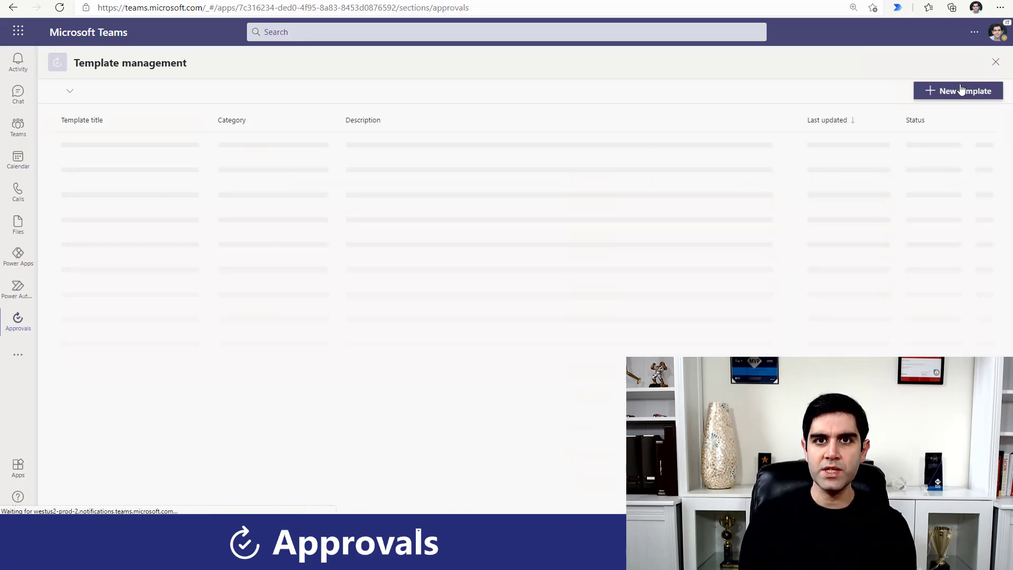
click(964, 93)
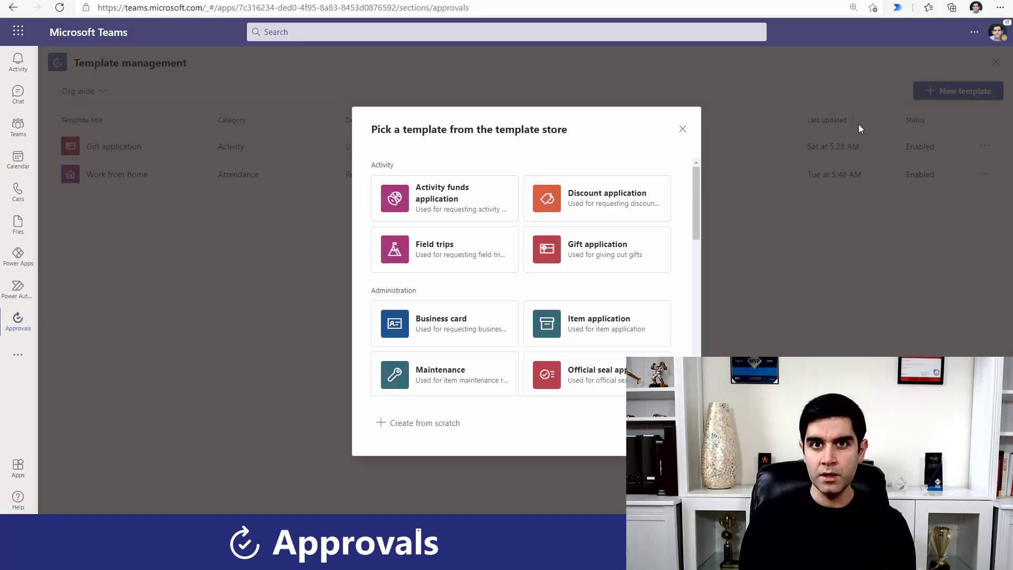
scroll(495, 276, down, 5)
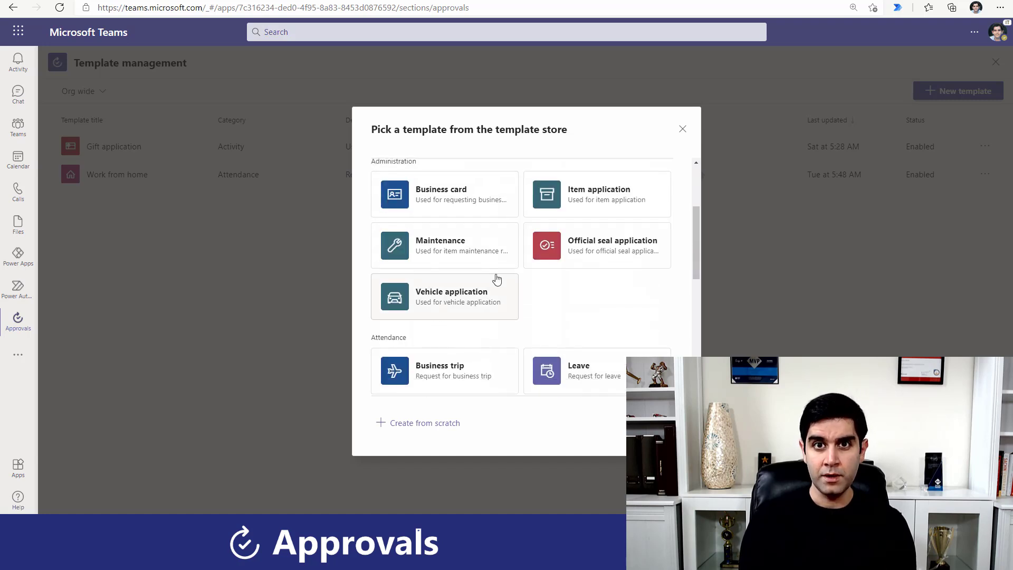
scroll(495, 280, down, 2)
click(472, 339)
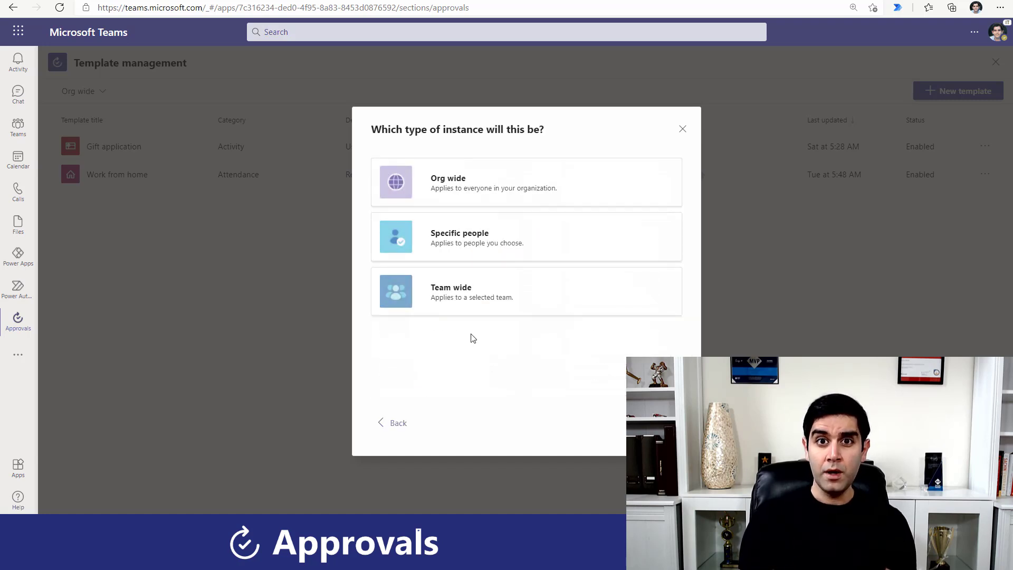
click(499, 192)
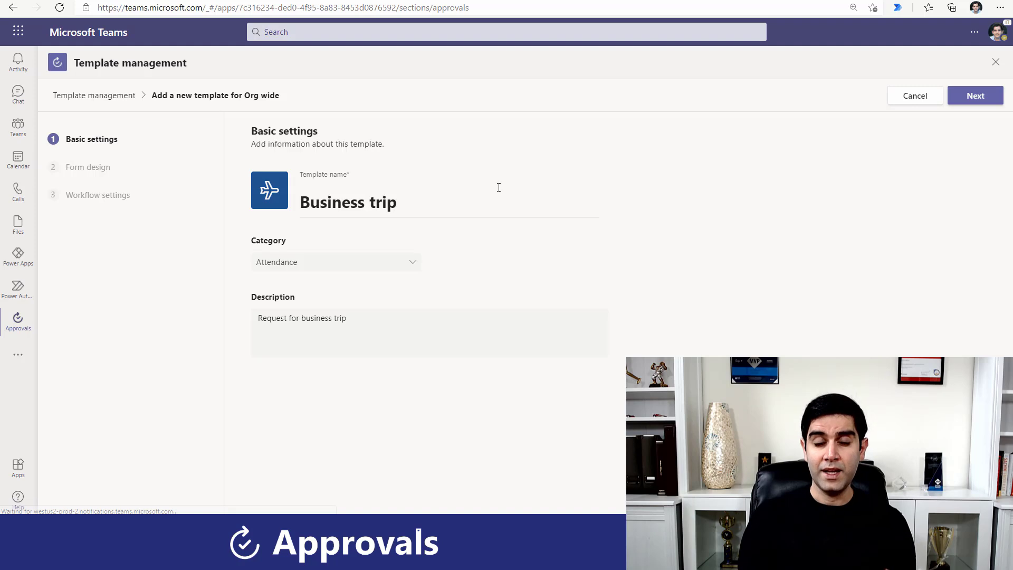
Step: Advance through Form design and Workflow settings, then preview the Business trip request form
click(979, 95)
scroll(639, 214, down, 3)
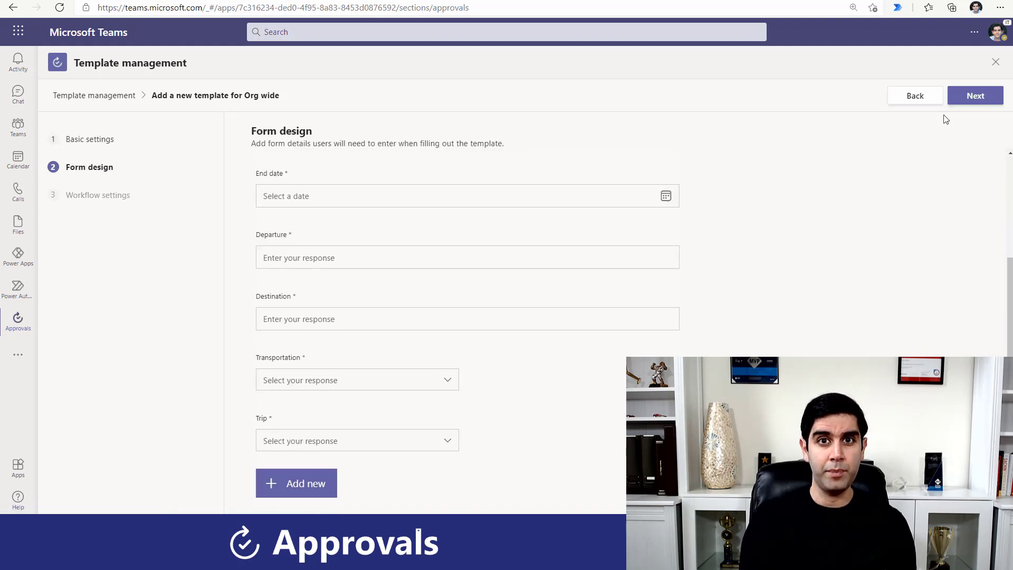
click(987, 100)
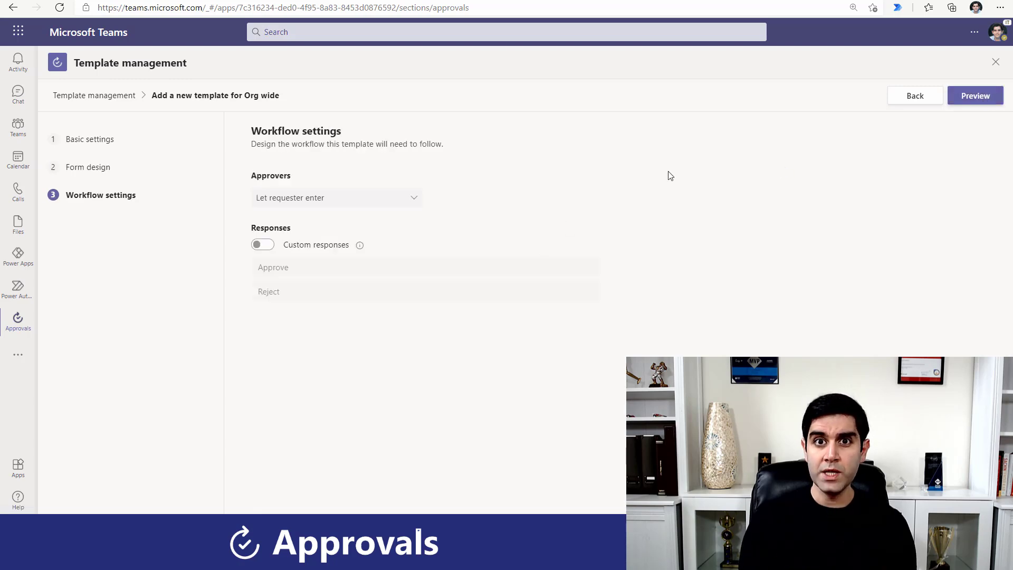
click(971, 102)
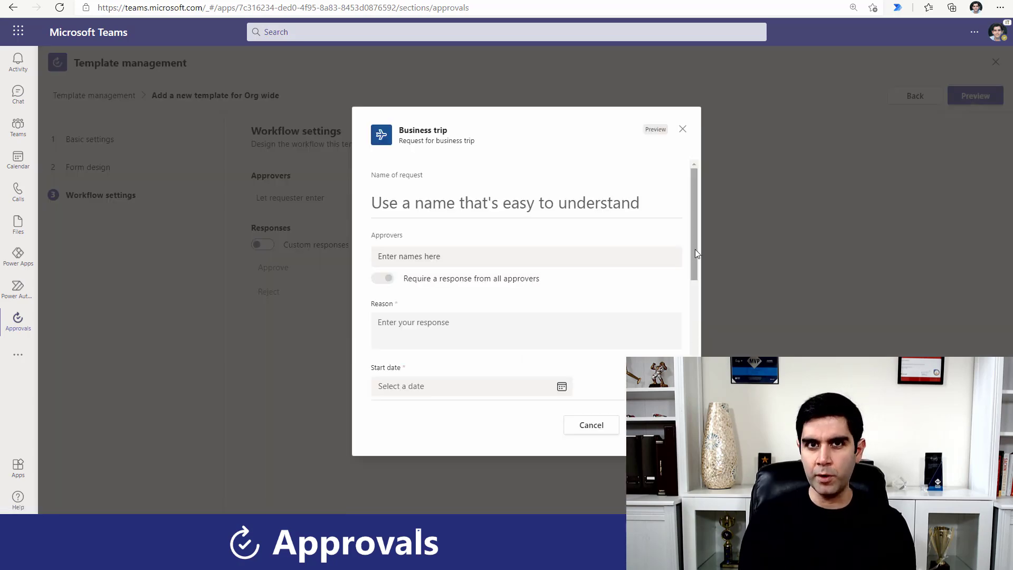
scroll(694, 283, down, 5)
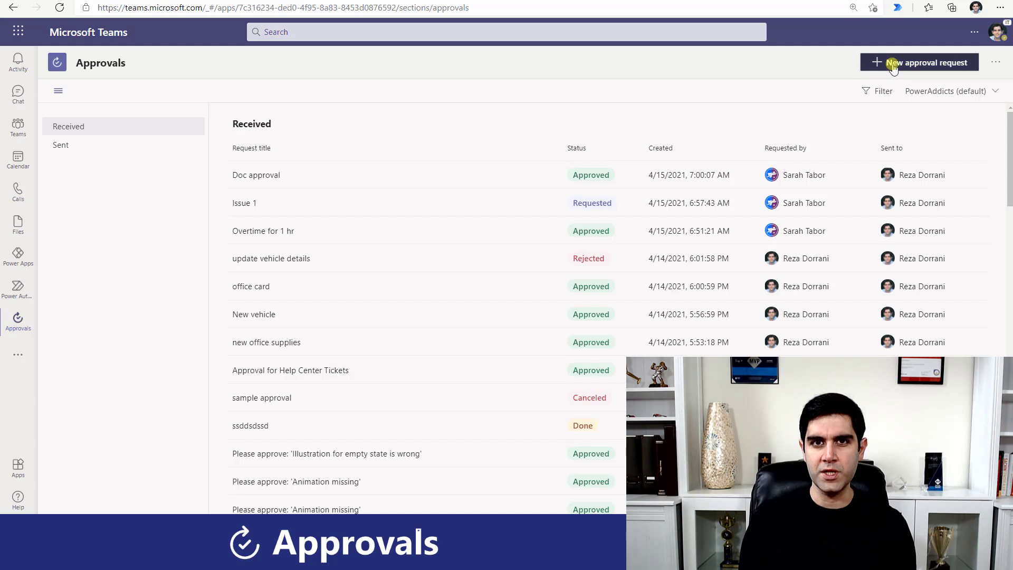
Step: Begin a new approval request from the org-wide Work from home template
click(898, 62)
click(445, 156)
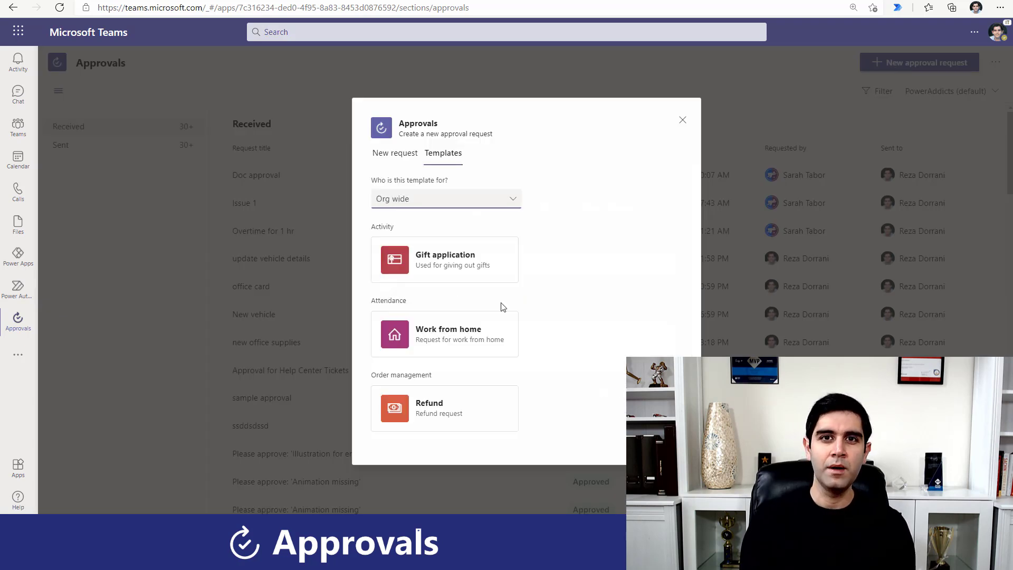
click(459, 335)
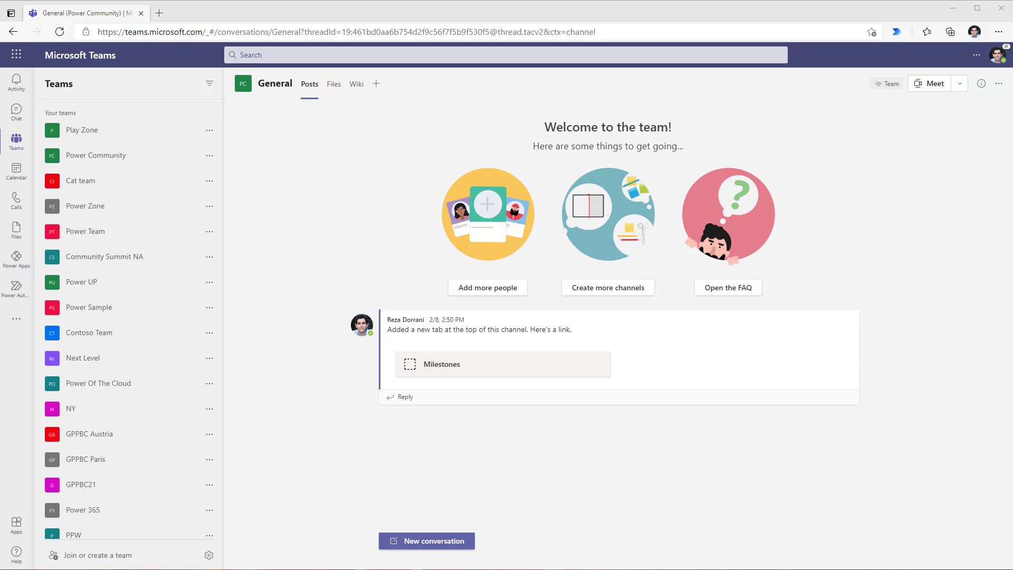
Step: Search the app store for 'approvals' and open the Approvals app from its listing
click(24, 531)
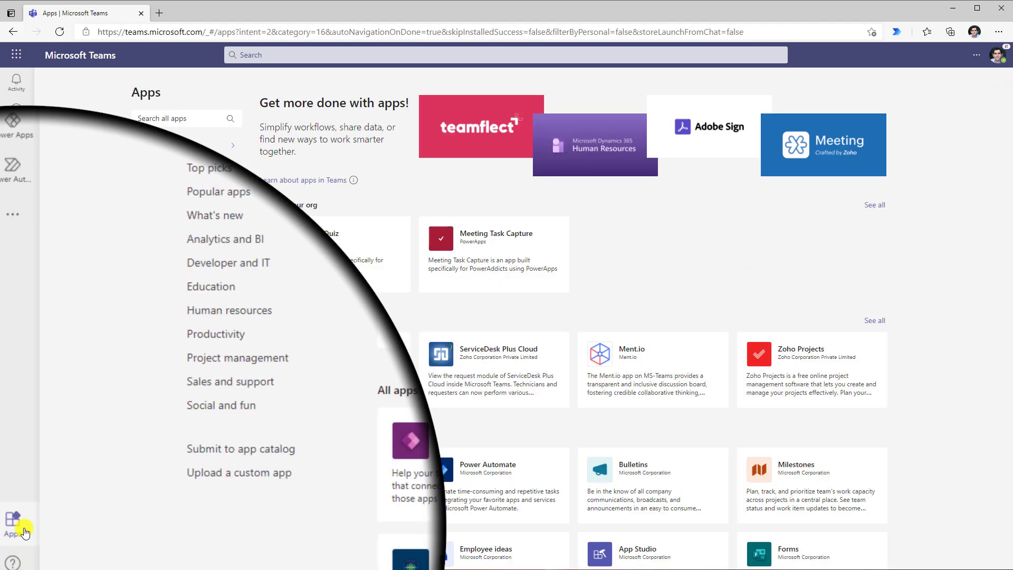
click(154, 123)
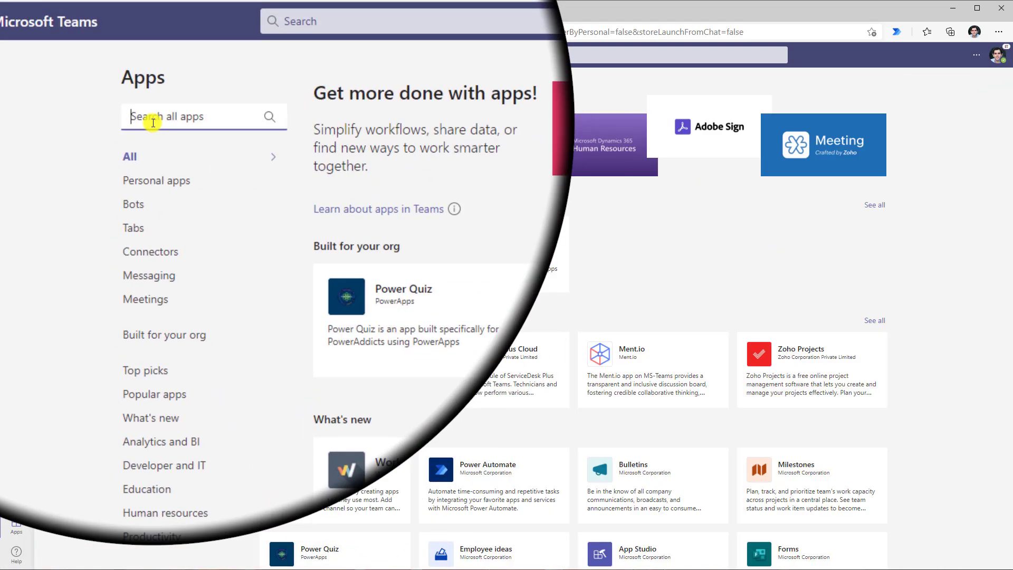
text(approvals)
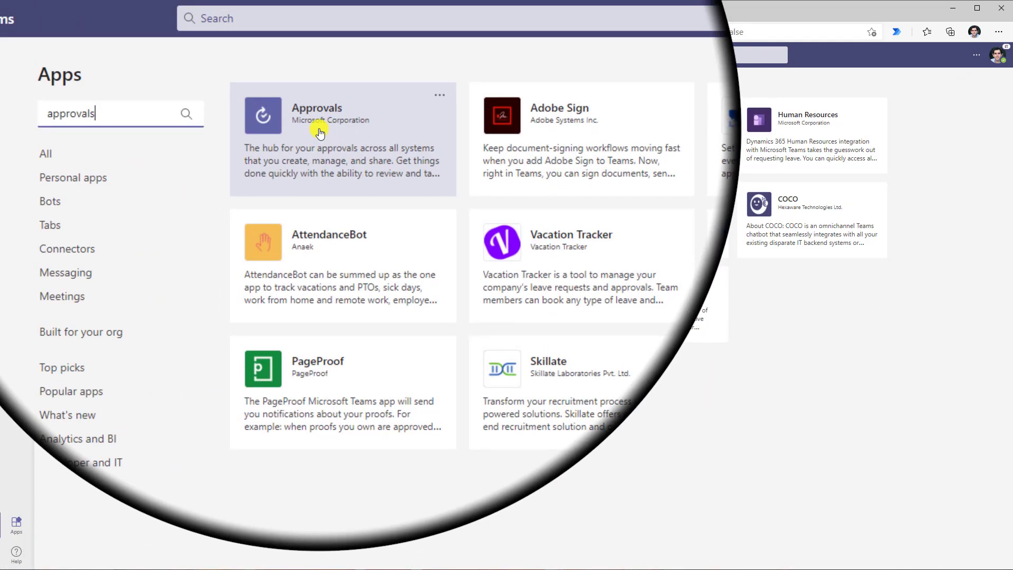
click(320, 133)
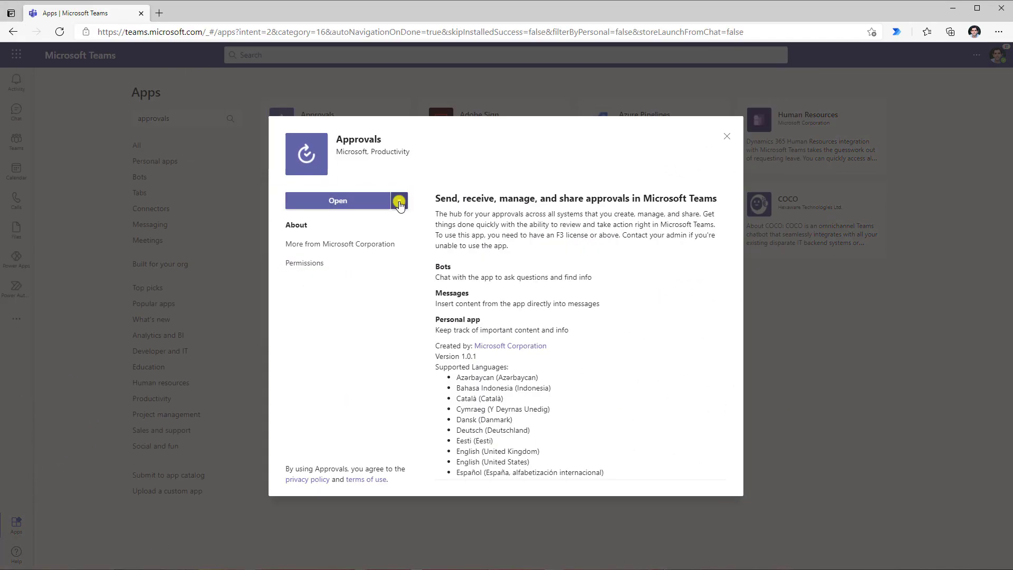
click(400, 204)
click(366, 199)
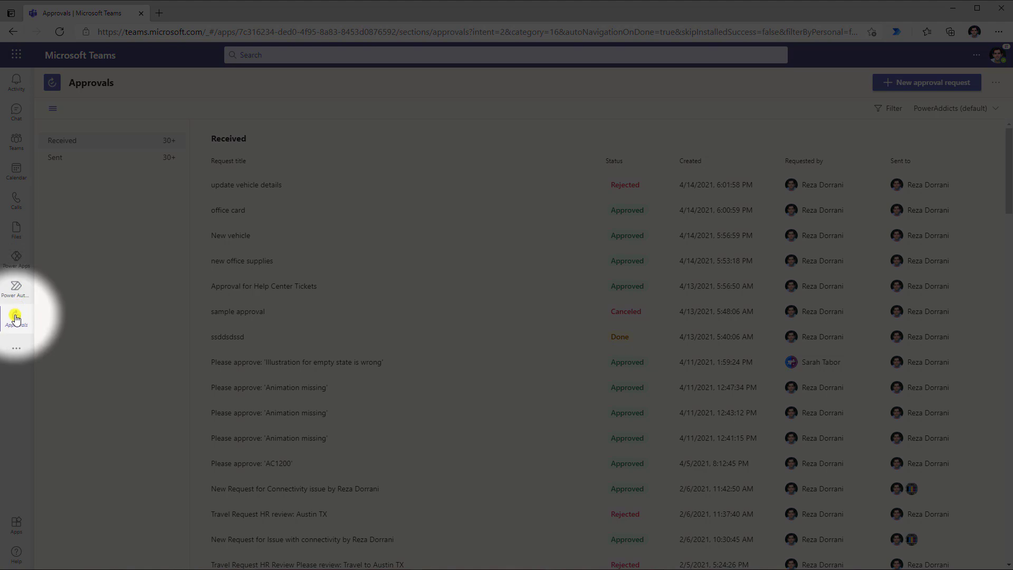
Step: Pin the Approvals app to the left app bar
right_click(16, 319)
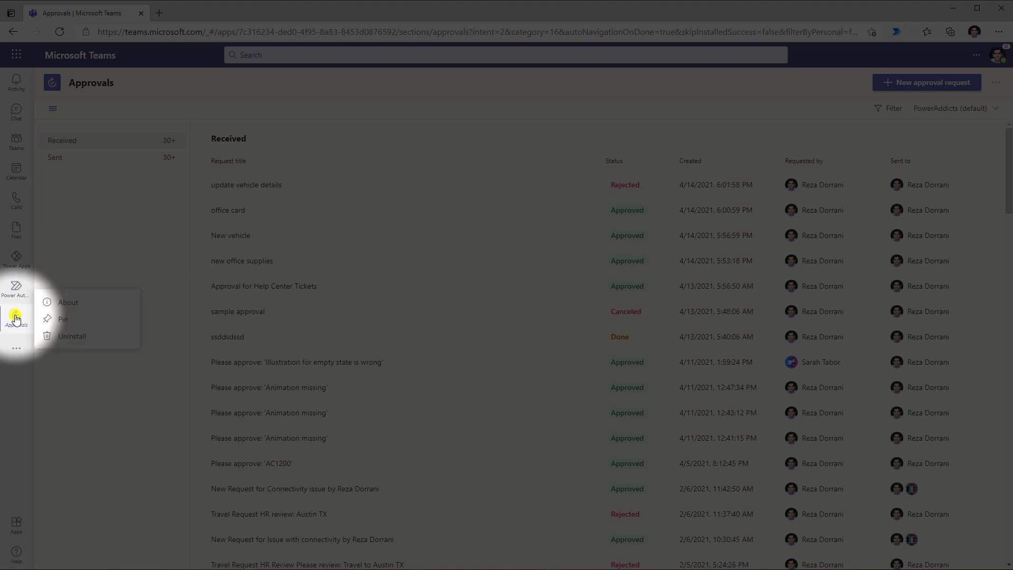
click(52, 317)
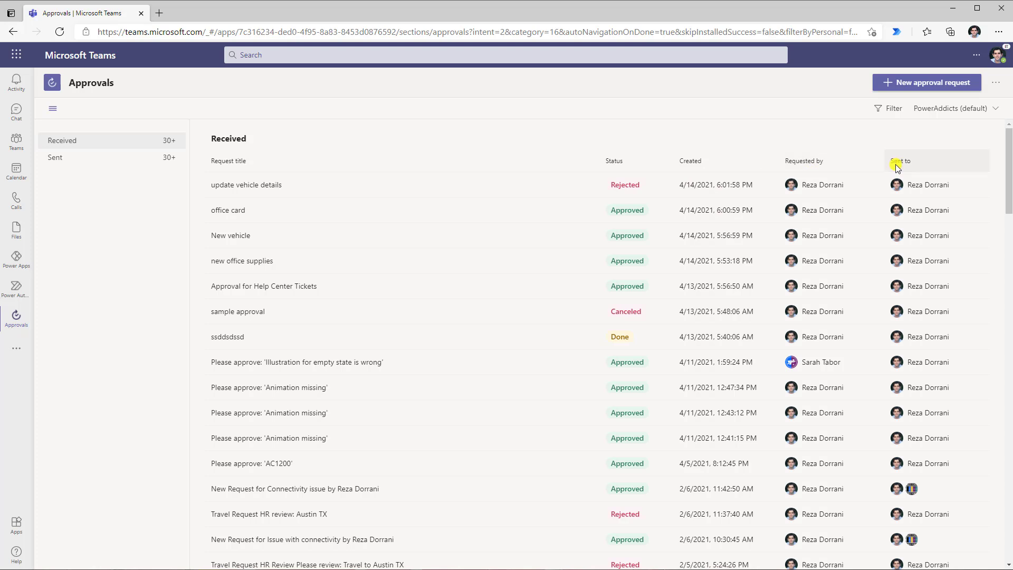
click(98, 163)
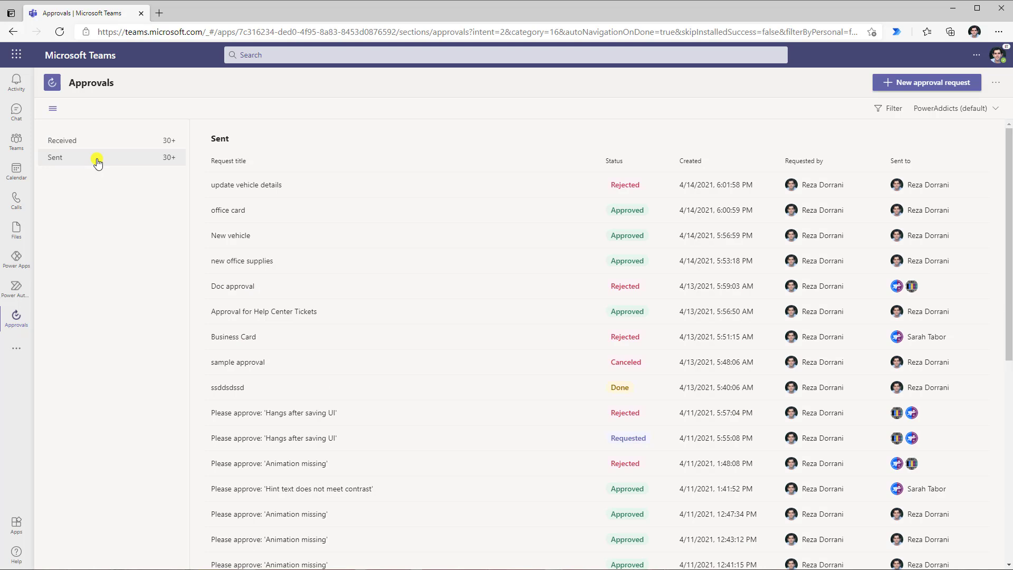
click(79, 140)
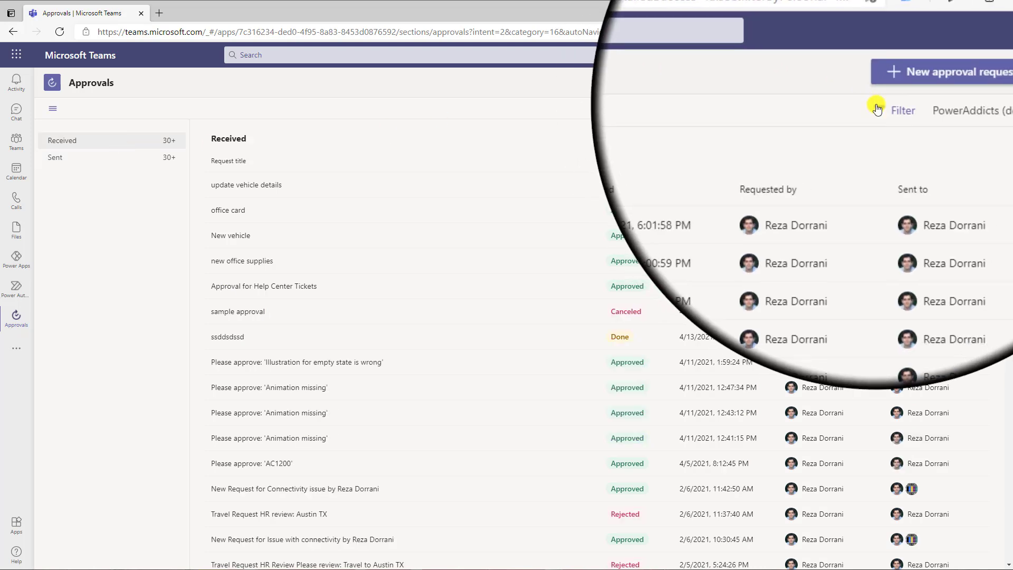
click(877, 109)
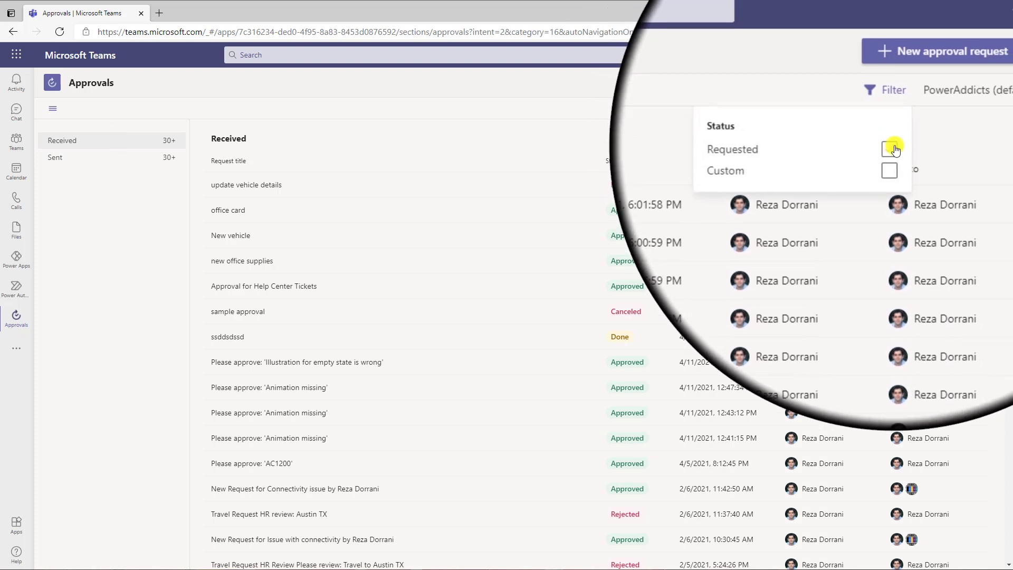
click(891, 149)
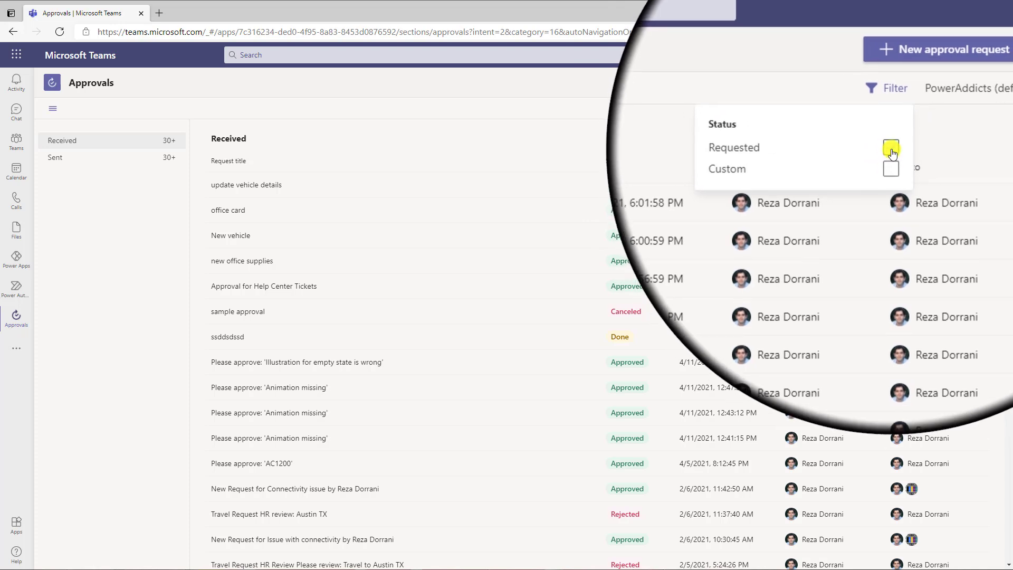
click(891, 148)
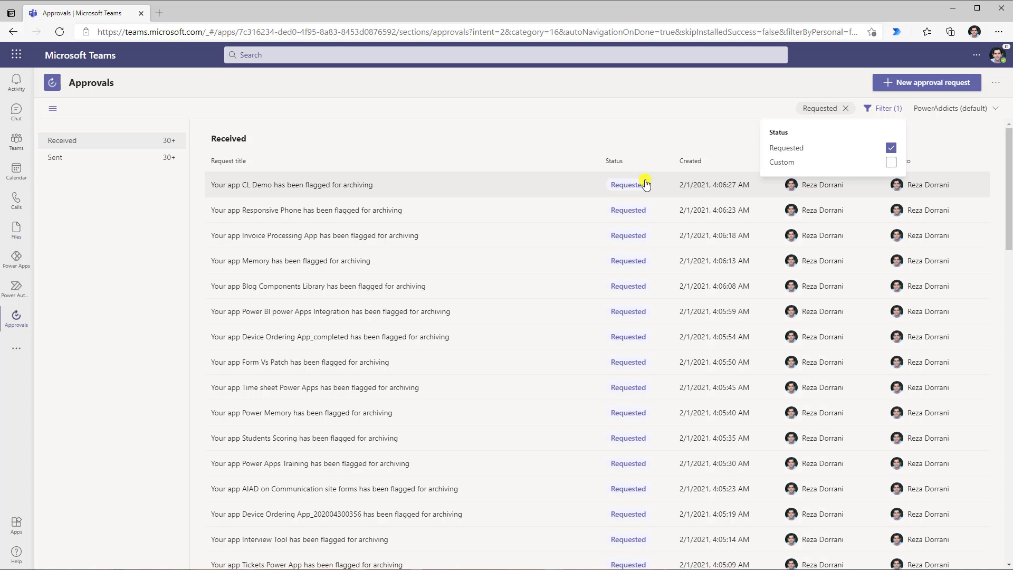
click(891, 148)
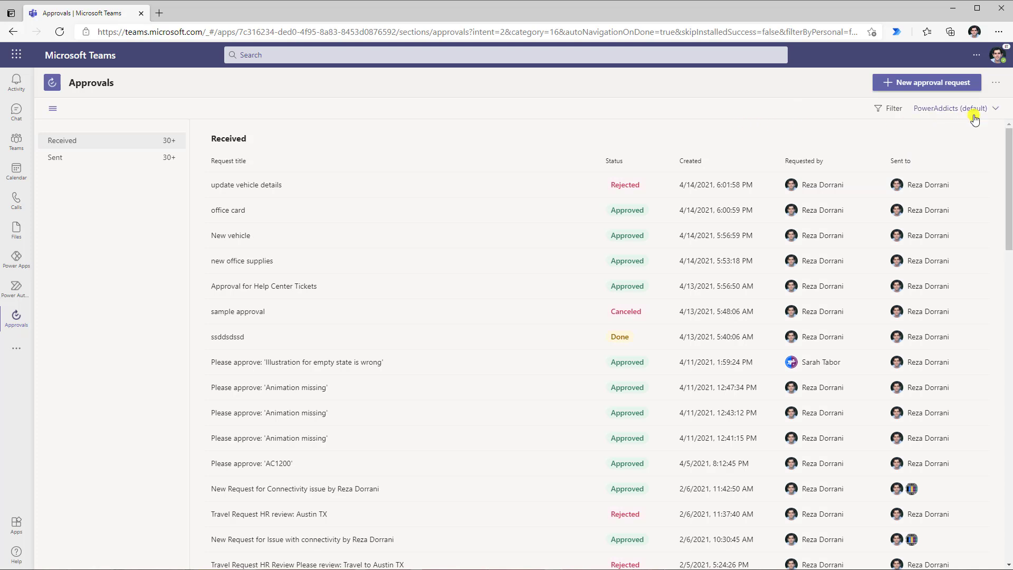
click(994, 111)
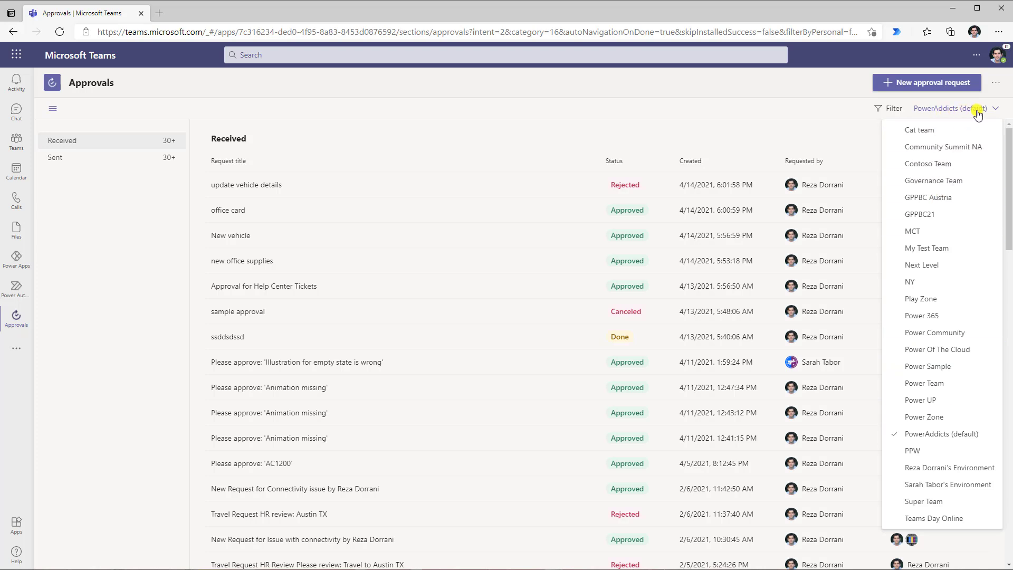
click(870, 119)
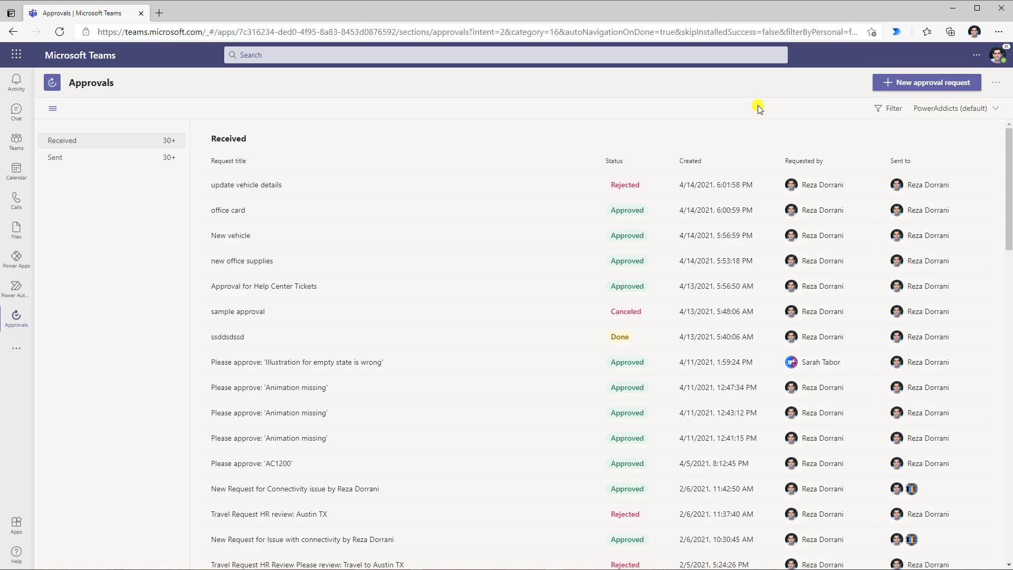
Step: Create the 'Leave Request' with two approvers, Require a response off, and no attachment
click(915, 87)
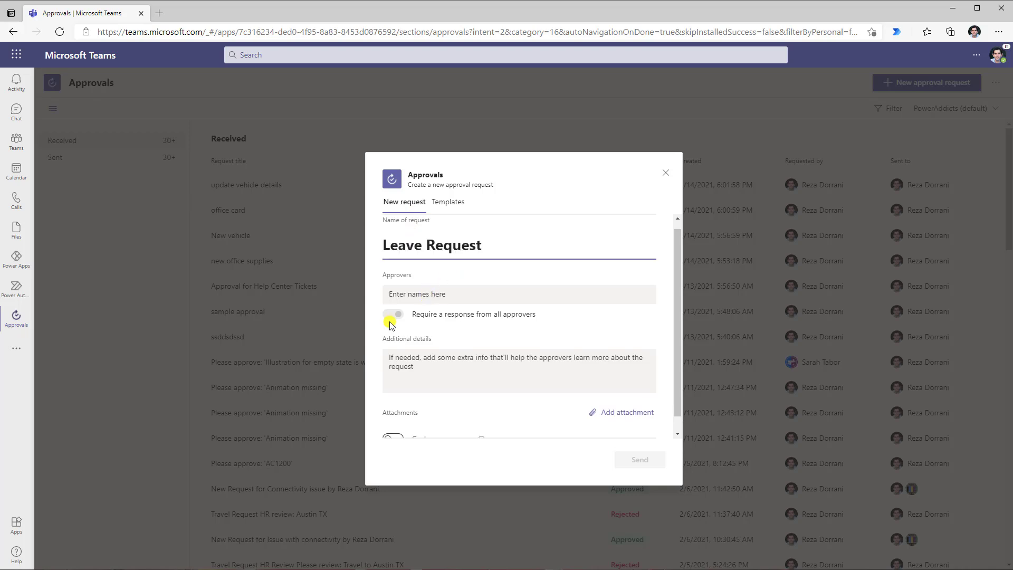
click(404, 293)
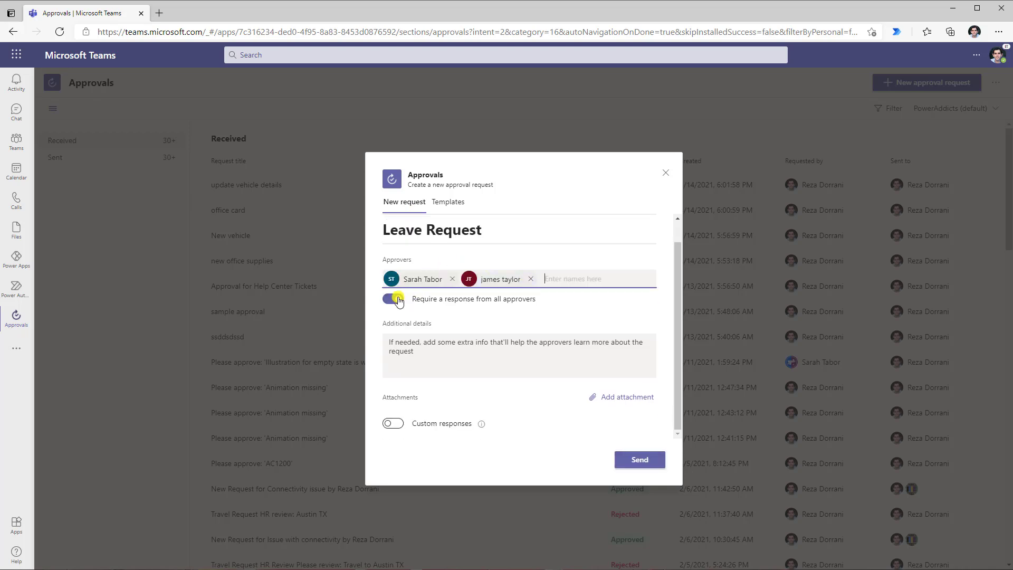
click(396, 299)
click(397, 300)
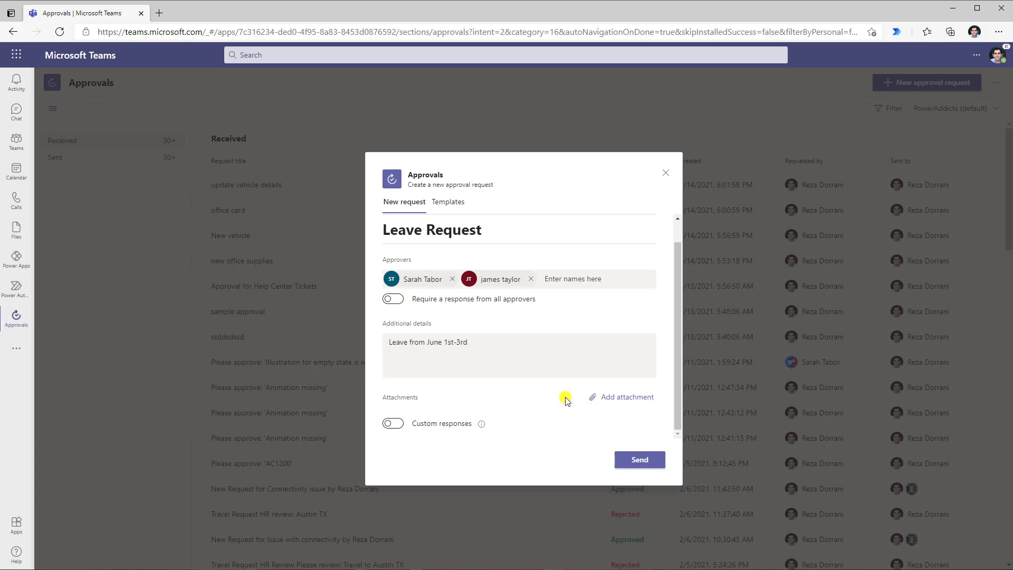
click(636, 398)
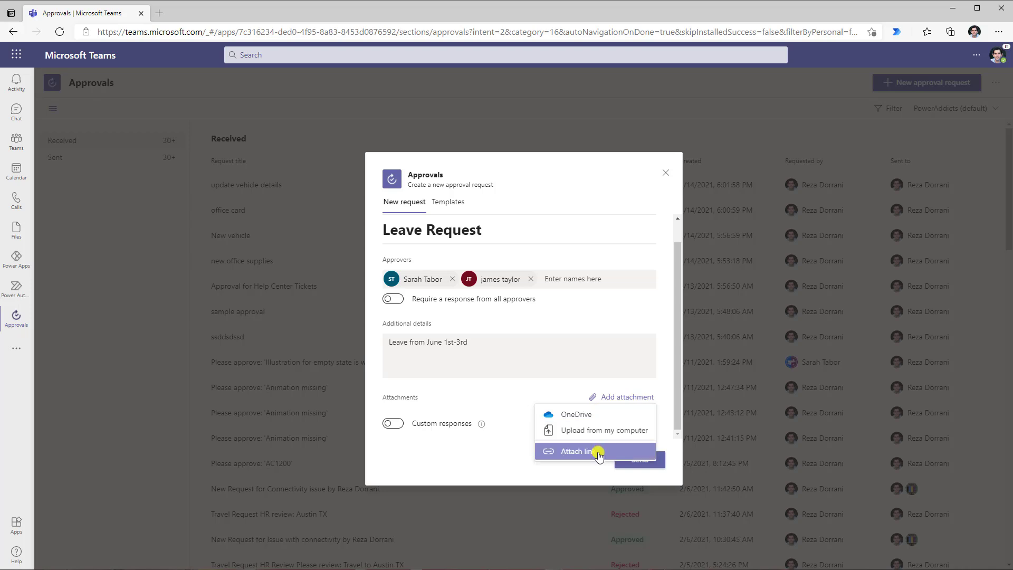
click(502, 403)
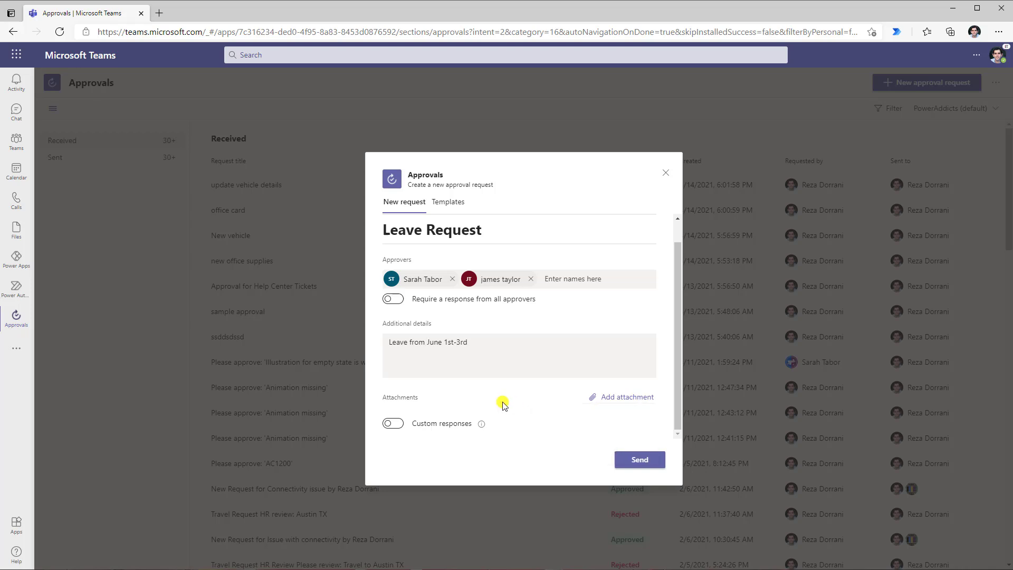
Step: Enable custom responses 'Yes' and 'No', then send the Leave Request
click(399, 425)
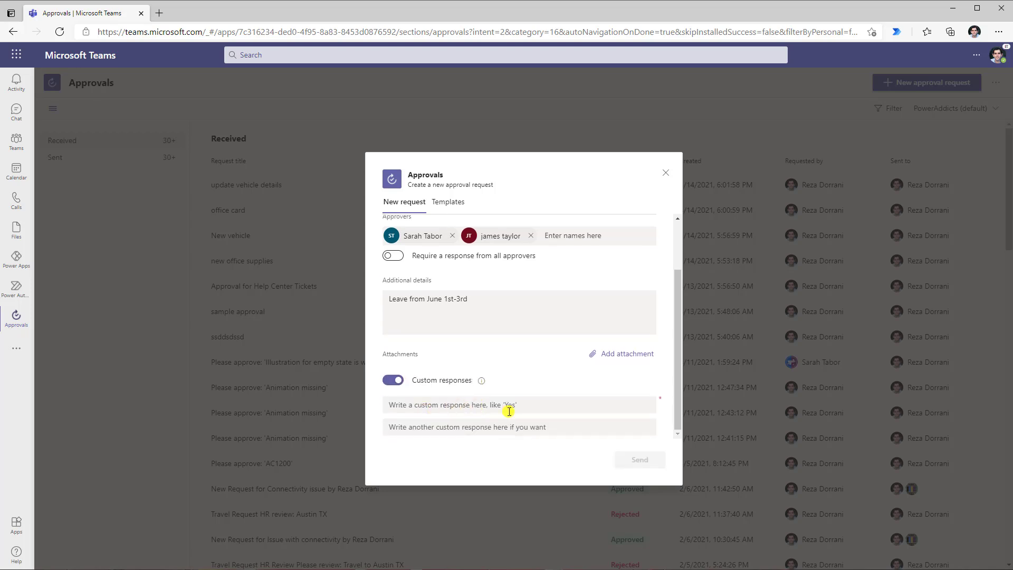
click(454, 408)
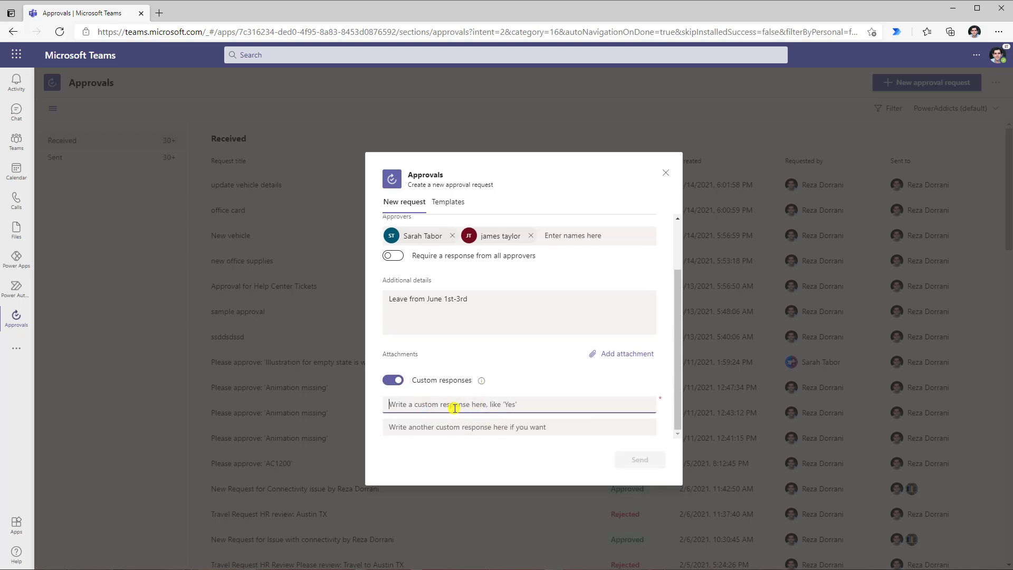
scroll(454, 407, up, 3)
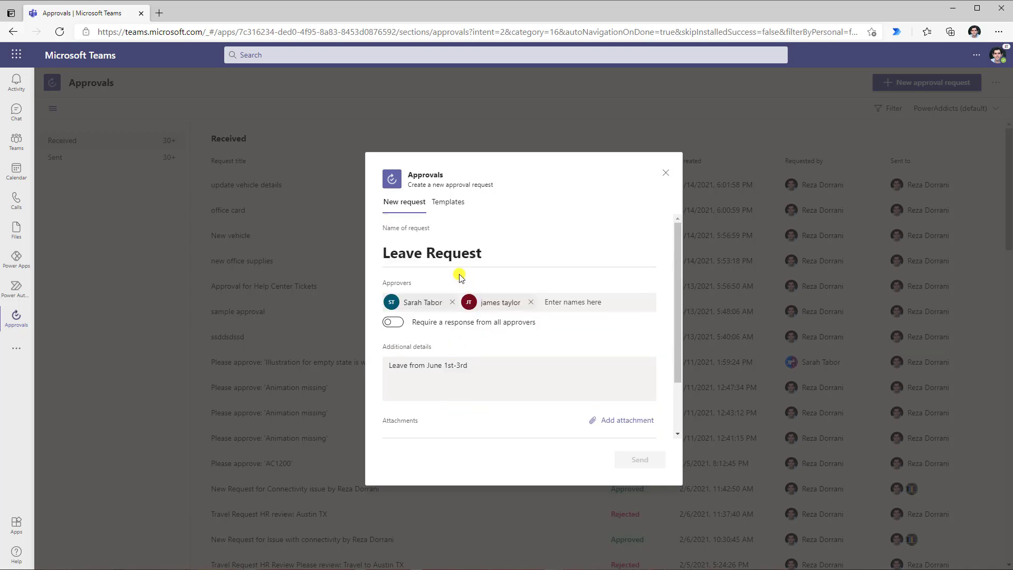
scroll(462, 278, down, 3)
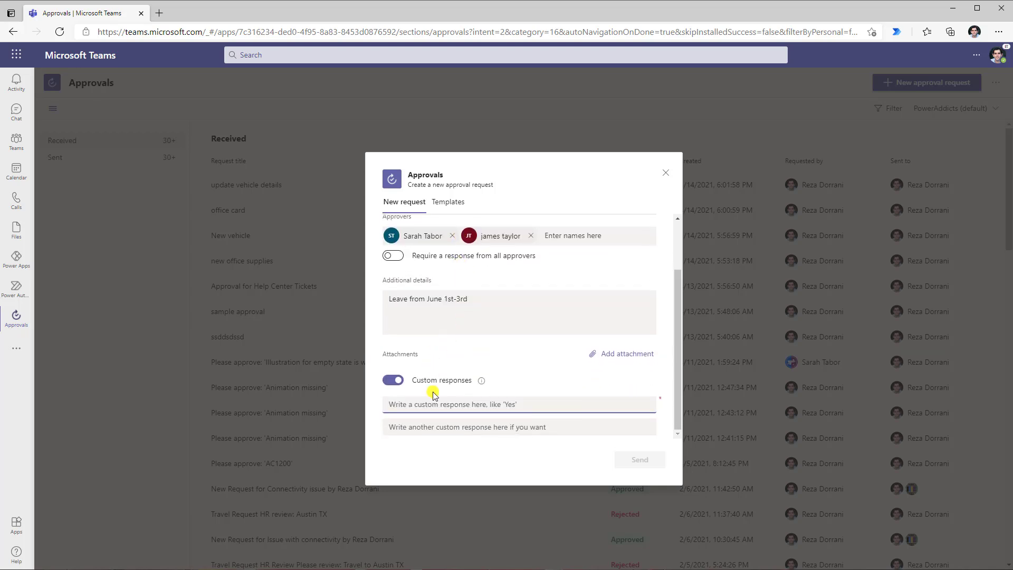
text(Yes)
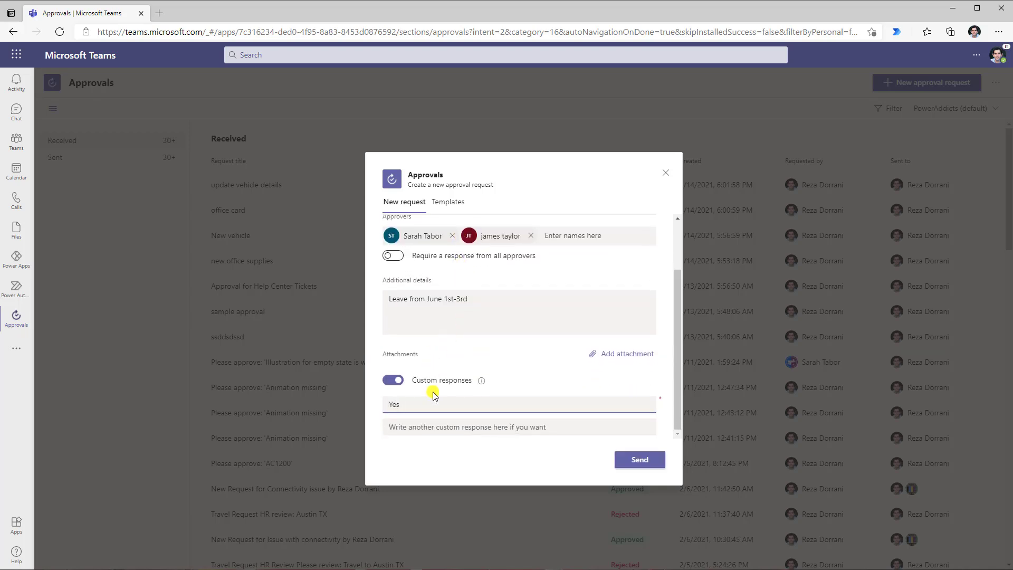
click(439, 432)
text(No)
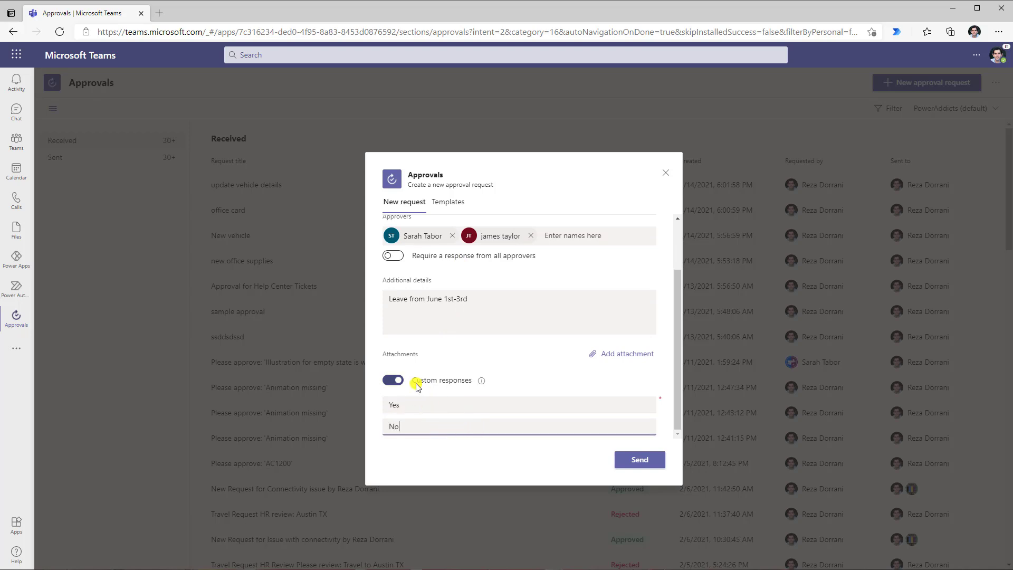
scroll(447, 385, up, 2)
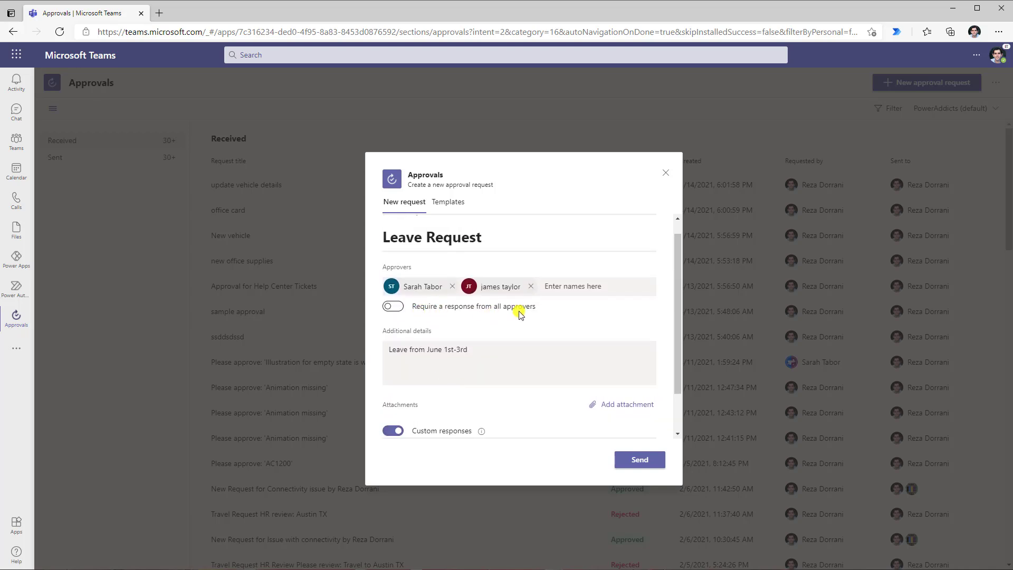
scroll(521, 314, down, 1)
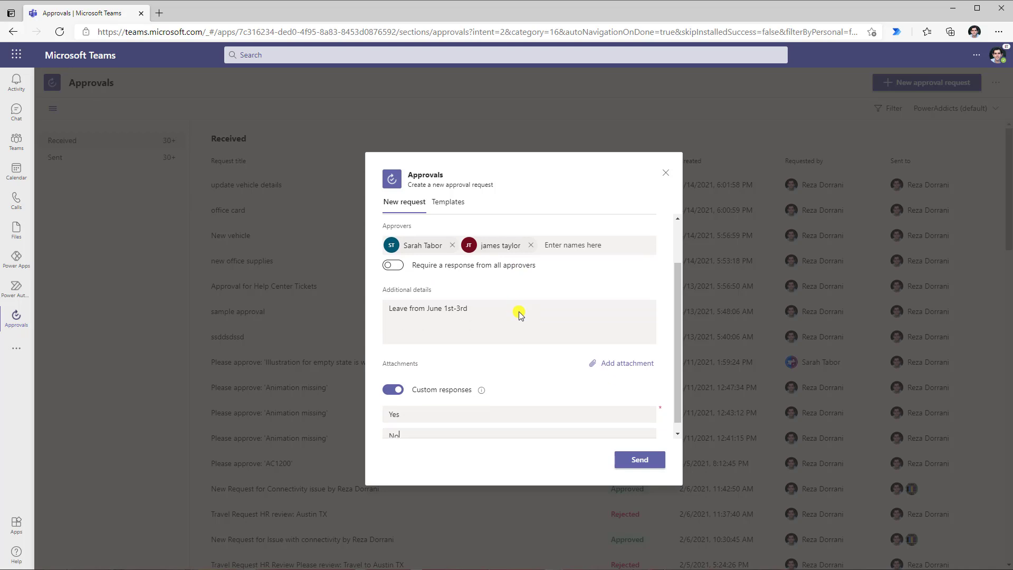
click(637, 461)
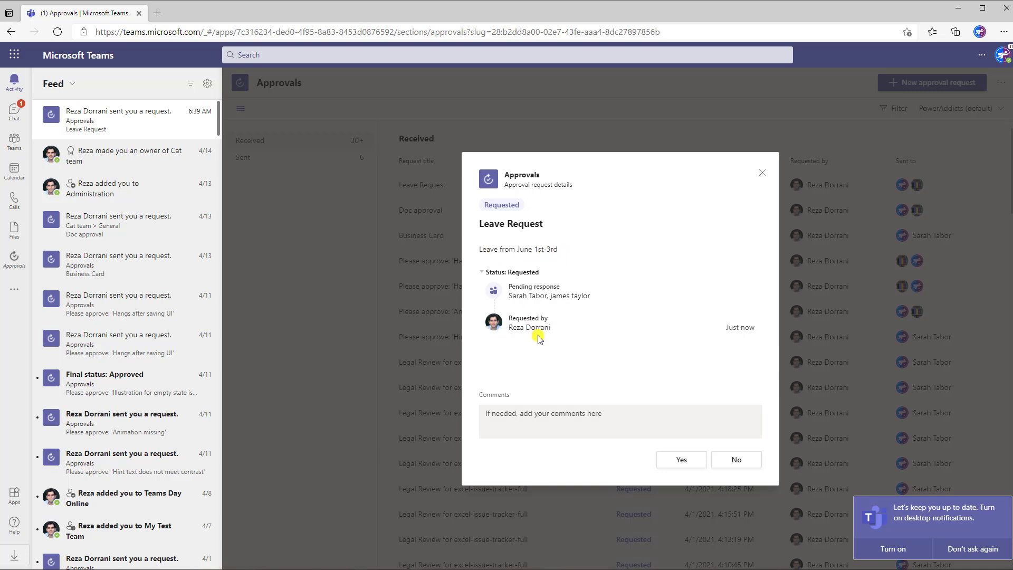
Step: Comment 'Ok' on the Leave Request and respond Yes
click(545, 415)
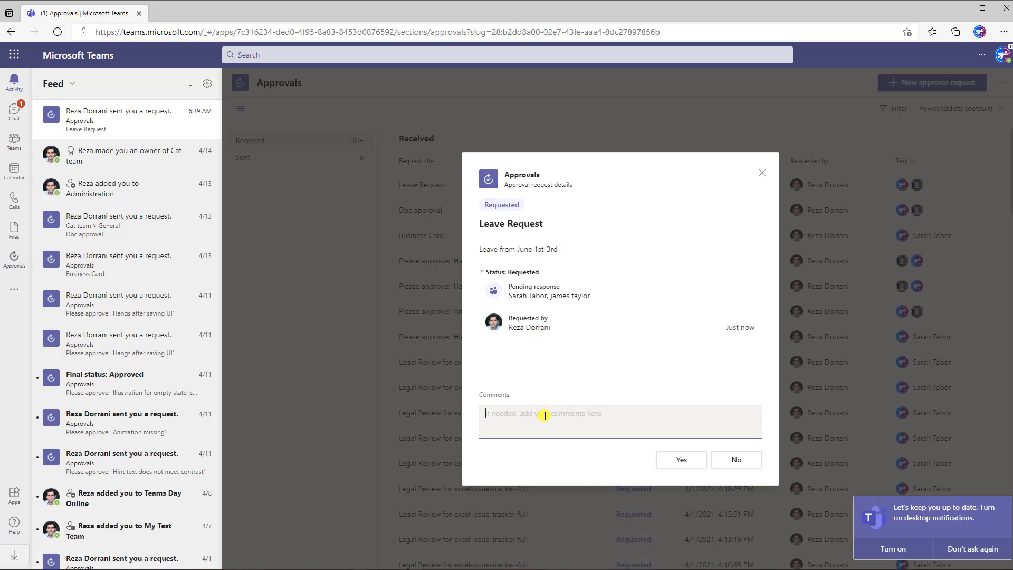
text(Ok)
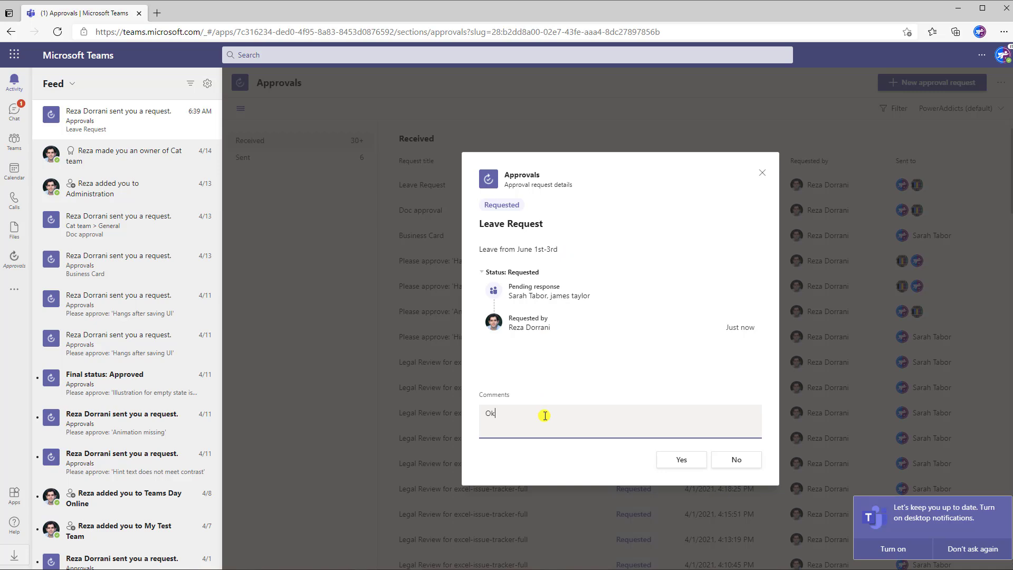
click(686, 462)
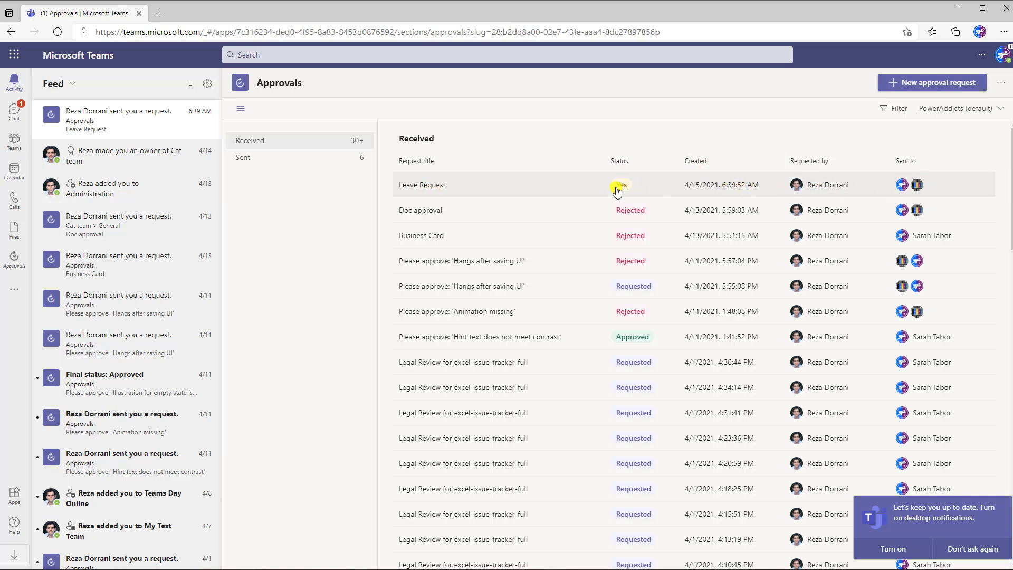
Step: Check the Leave Request in the Sent approvals list shows status Yes, then close its details
click(434, 185)
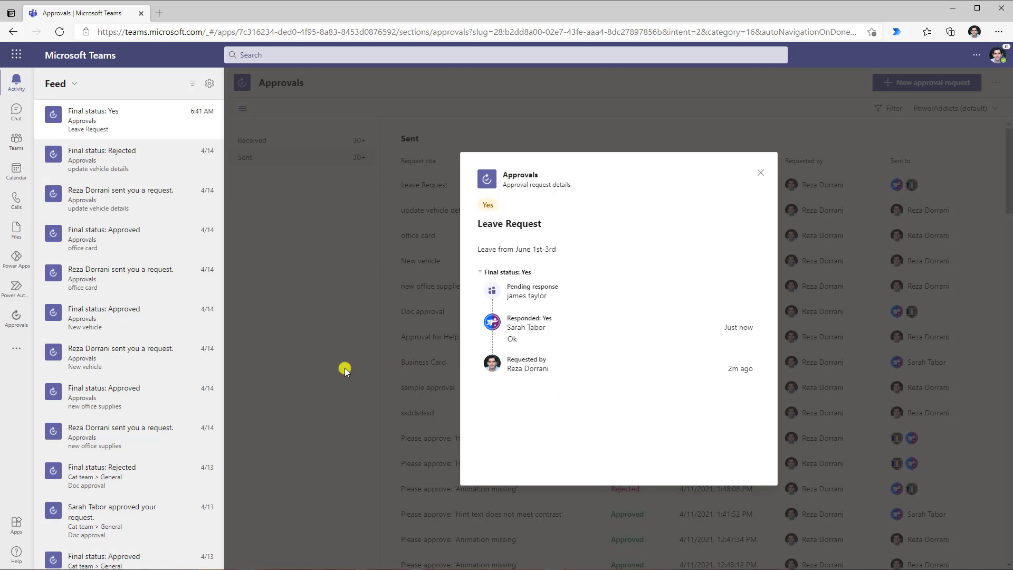
click(20, 315)
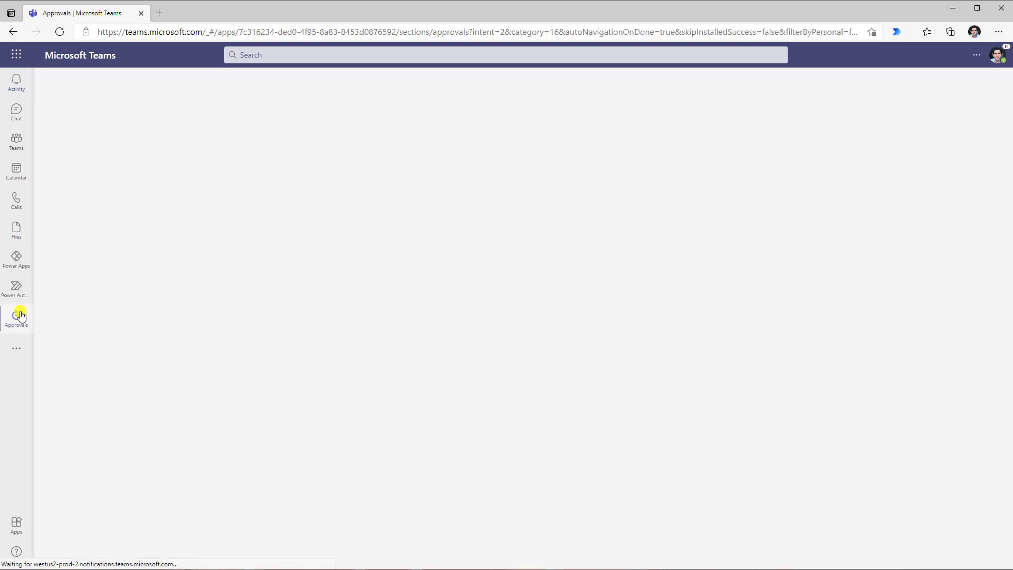
click(96, 161)
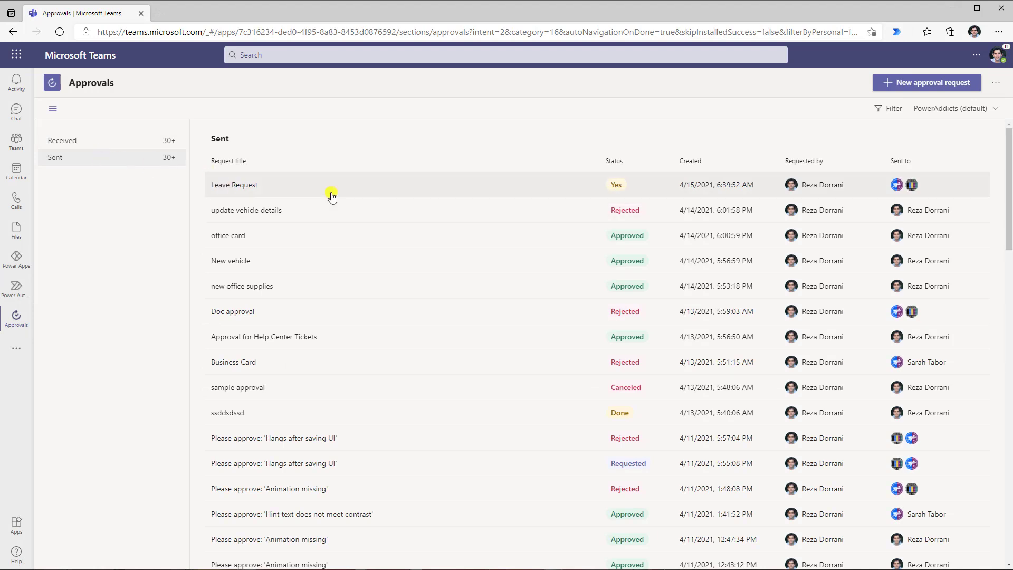
click(238, 185)
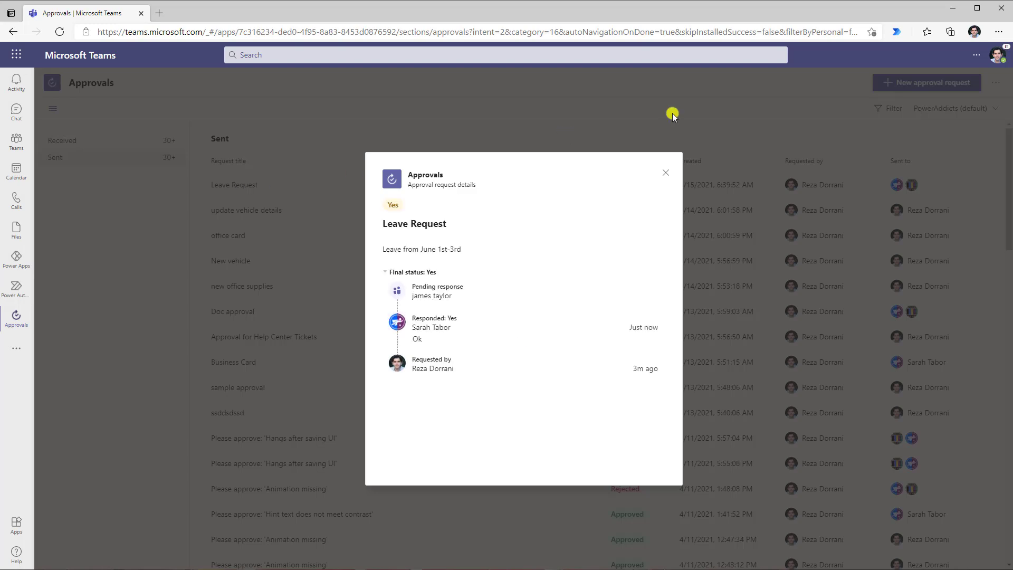
click(666, 173)
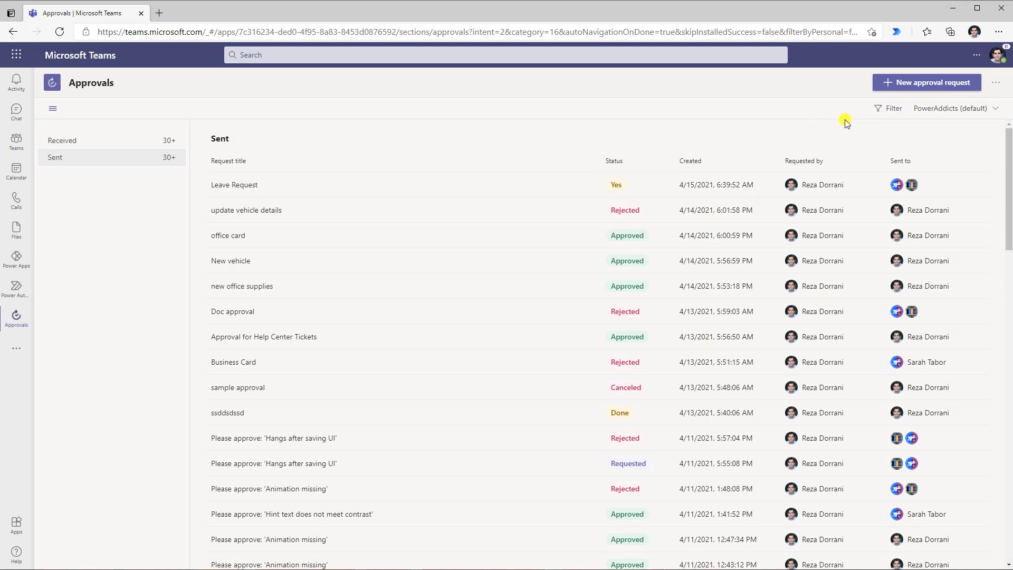
Step: Open Template management and start a new template based on Overtime
click(996, 86)
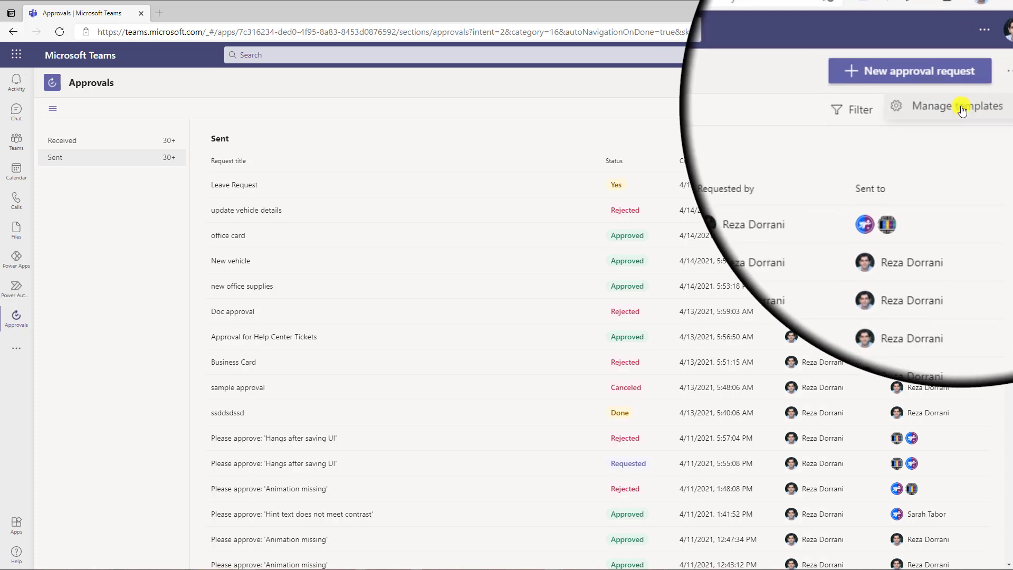
click(961, 109)
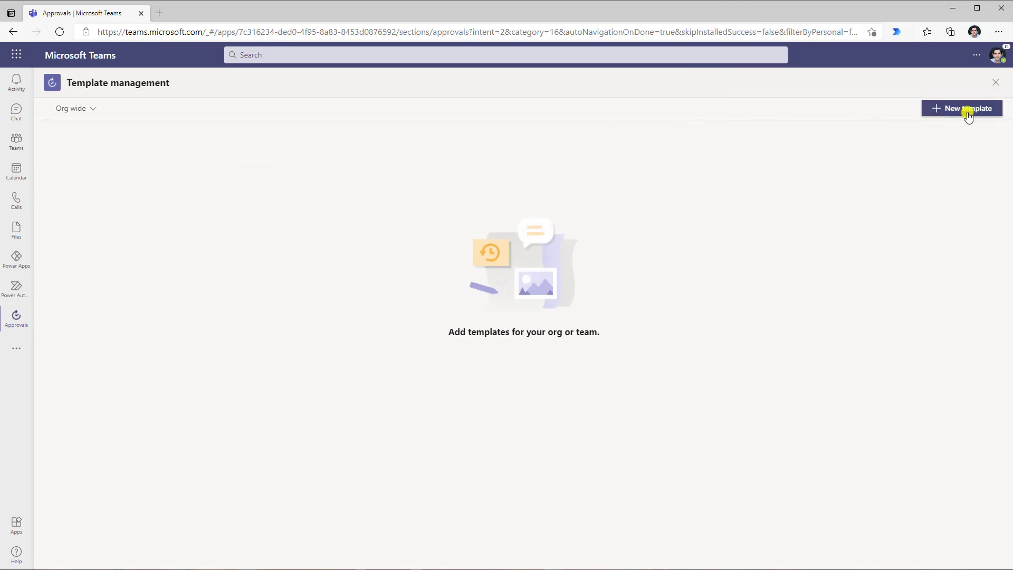
click(968, 112)
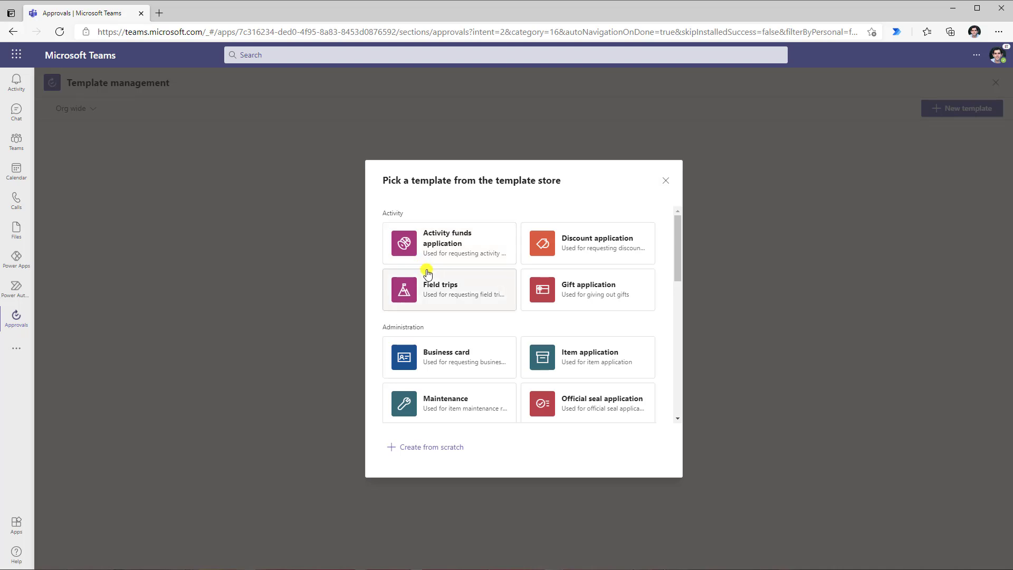
scroll(431, 277, down, 1)
scroll(434, 278, down, 1)
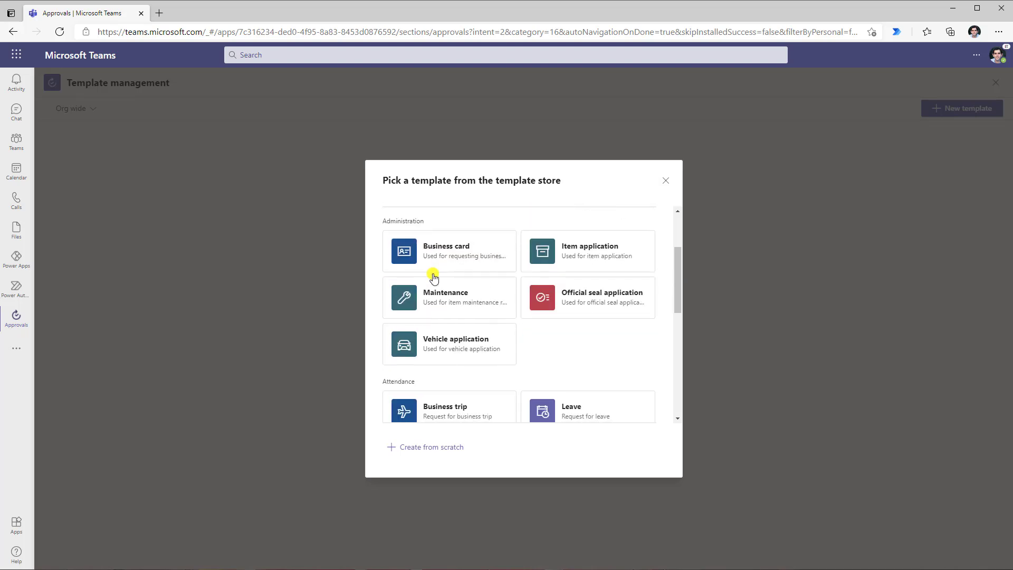
scroll(433, 277, down, 2)
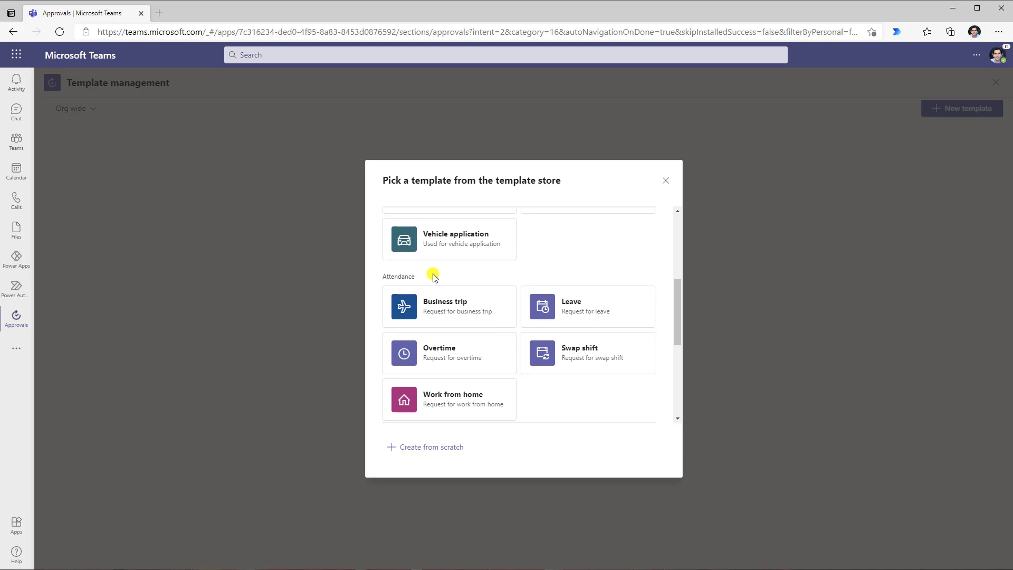
scroll(433, 277, down, 1)
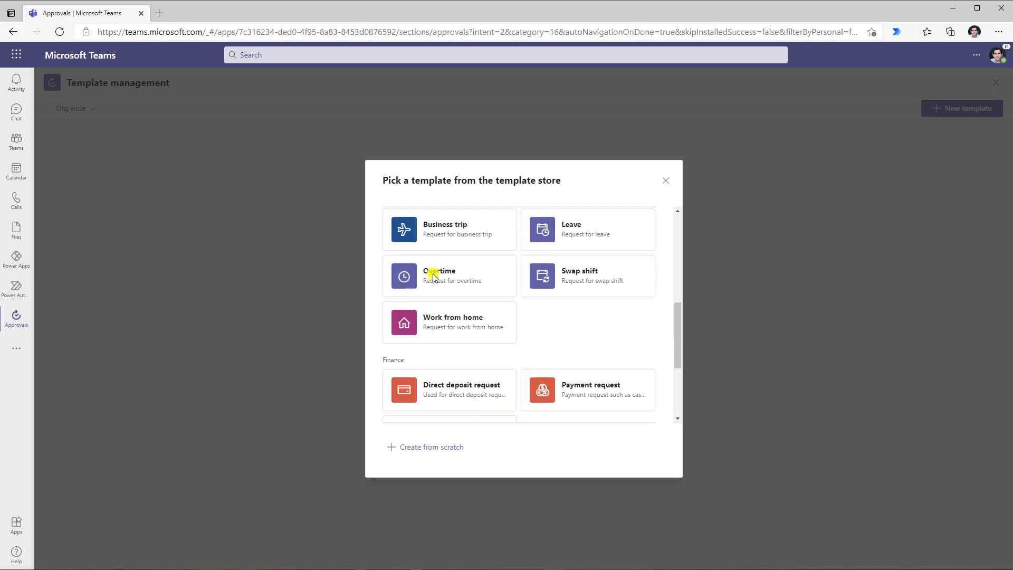
click(464, 275)
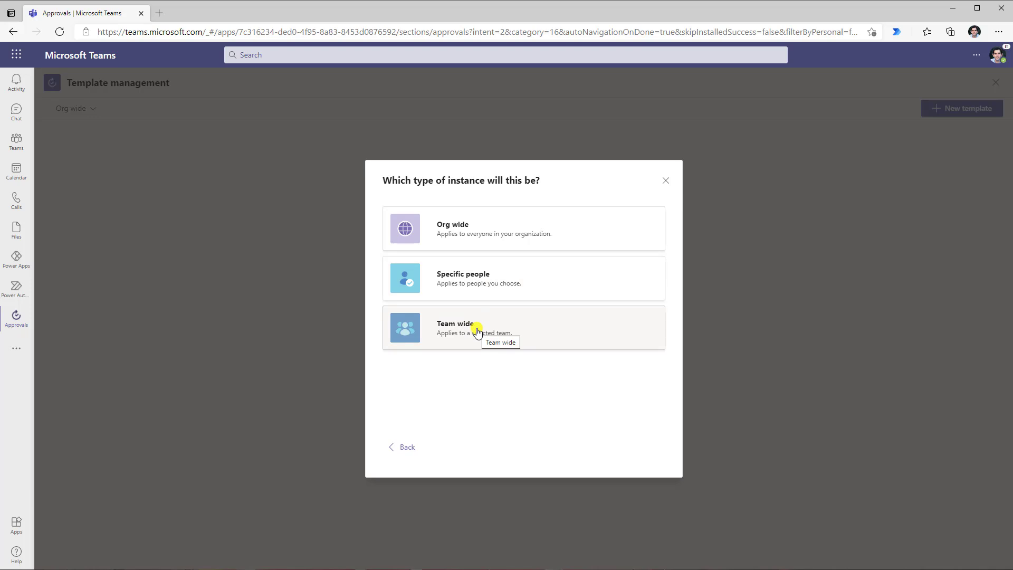
Step: Set the Overtime template to Team wide for the Cat team and confirm
click(453, 328)
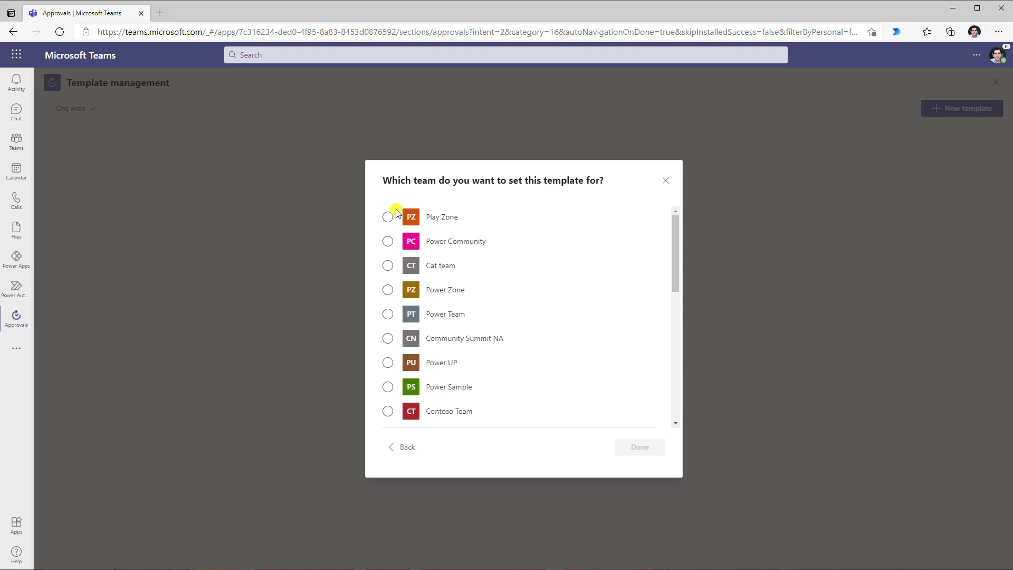
click(388, 265)
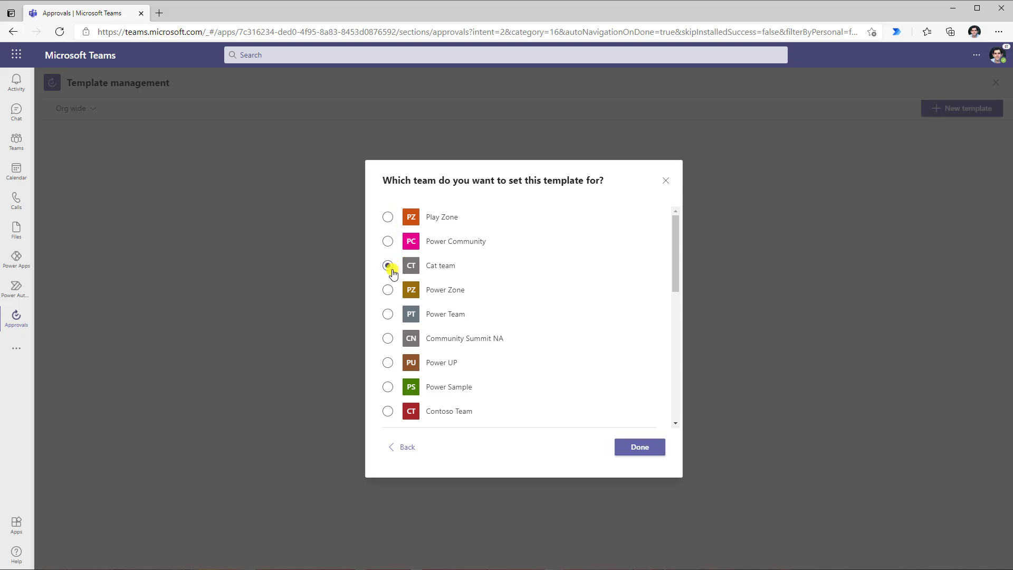
click(626, 452)
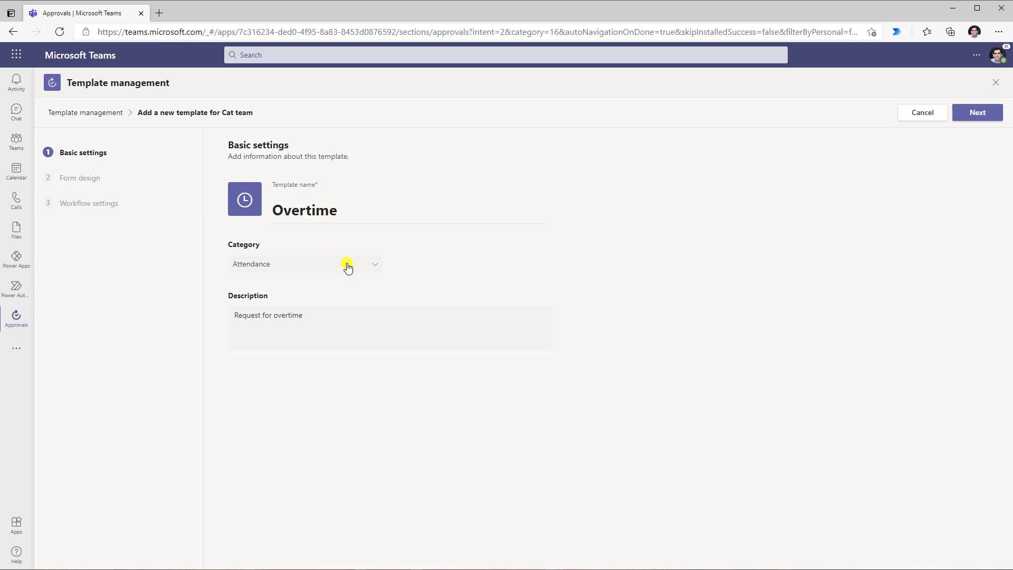
Step: Keep the Overtime name, Attendance category and description, and continue to Form design
click(312, 324)
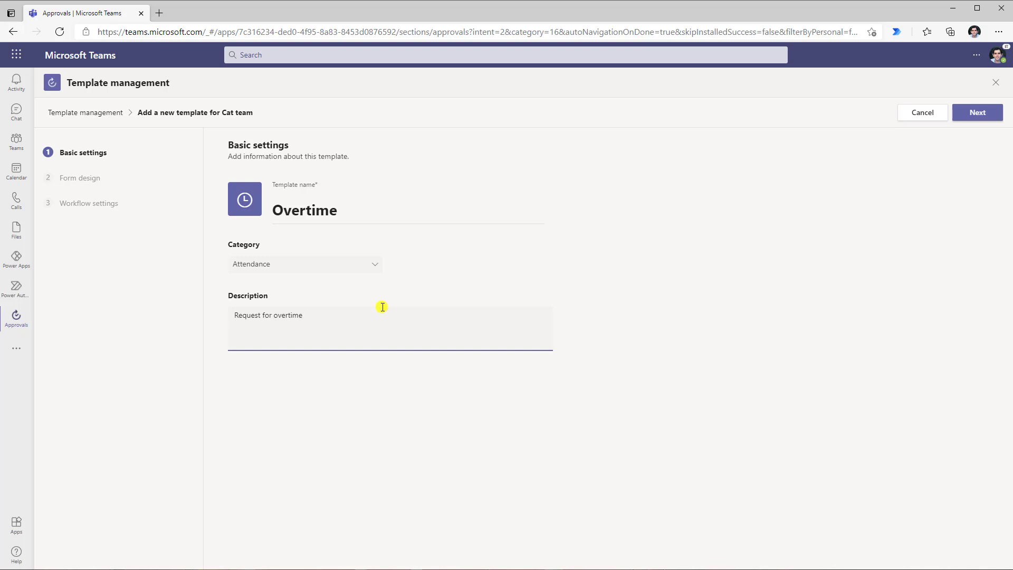
click(977, 112)
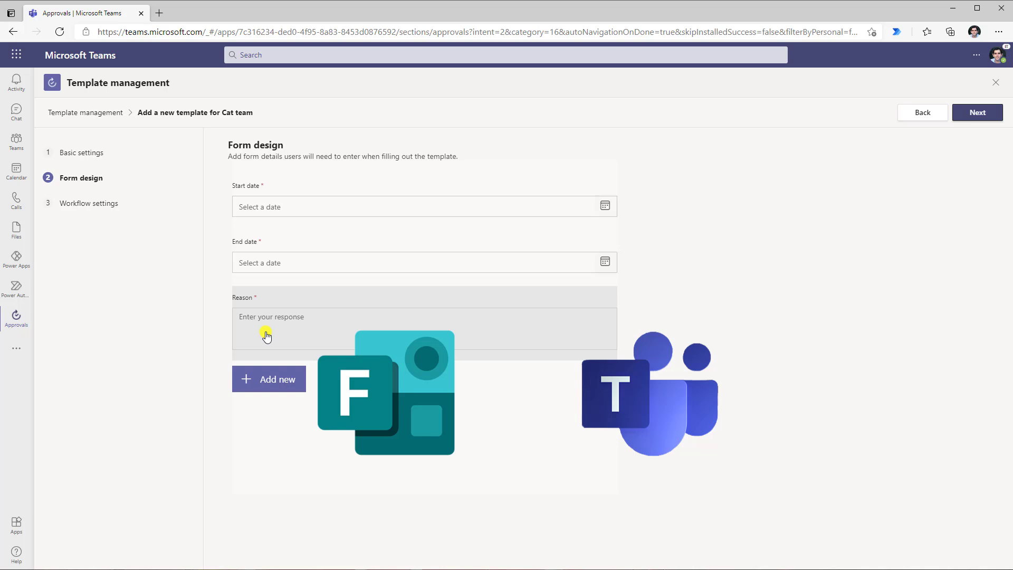
Step: Make the Reason question optional, keeping it below End date, and continue to Workflow settings
click(272, 378)
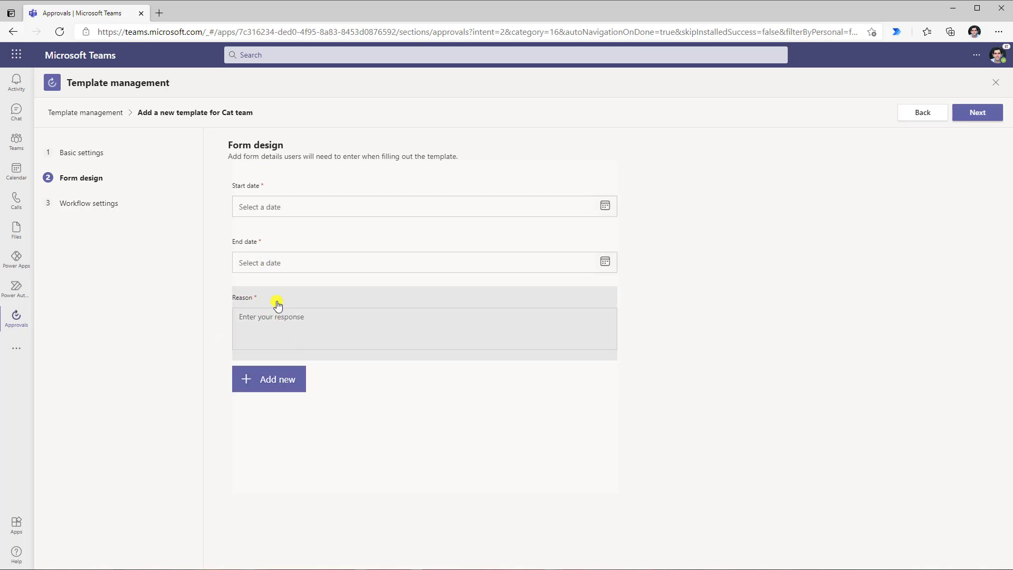
click(315, 309)
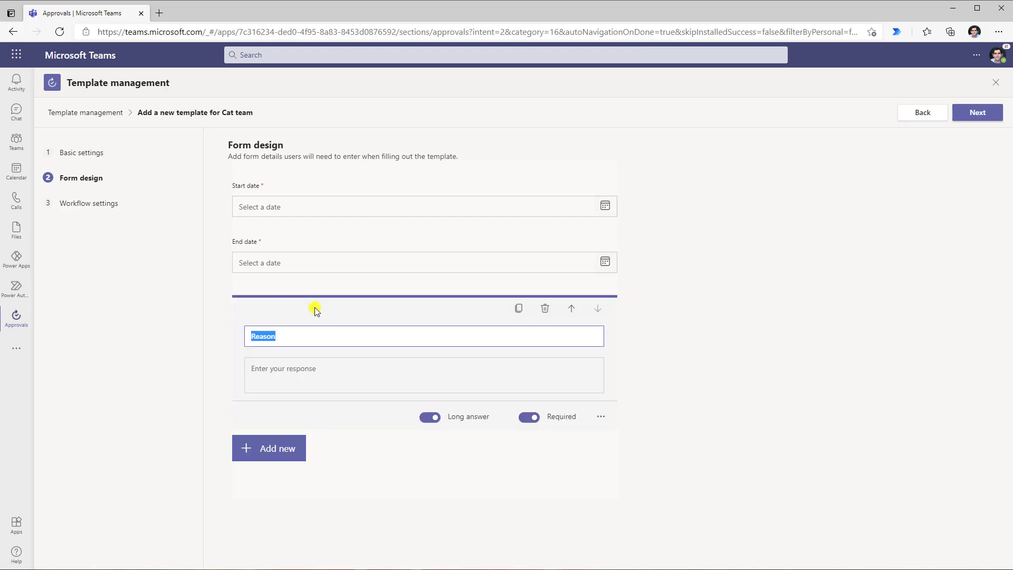
click(572, 308)
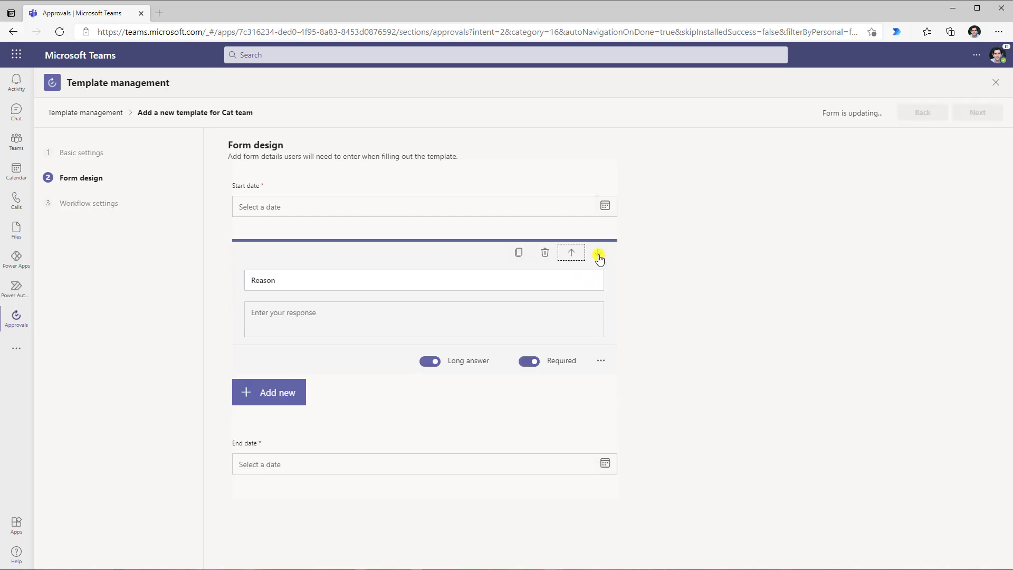
click(597, 252)
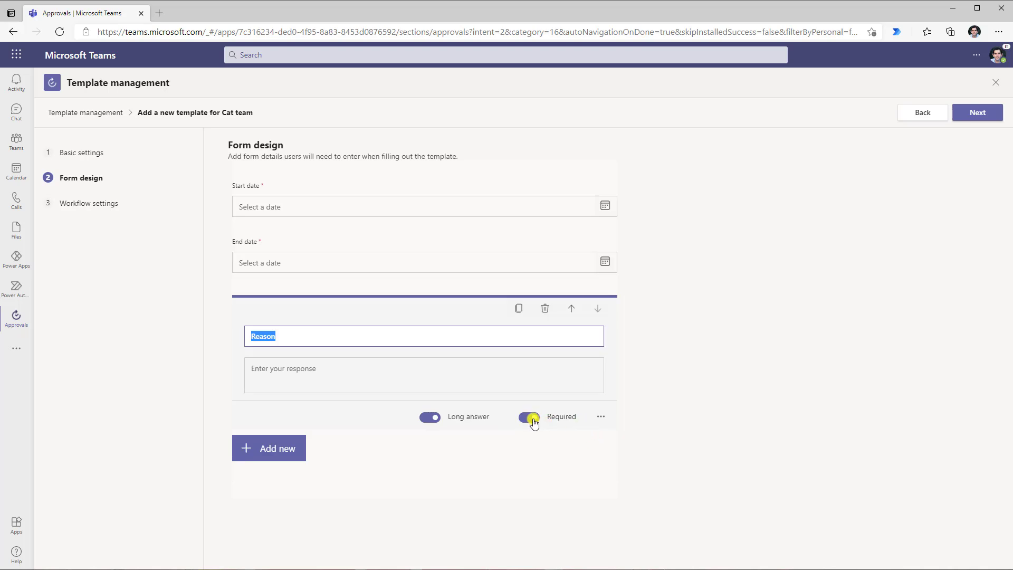
click(527, 418)
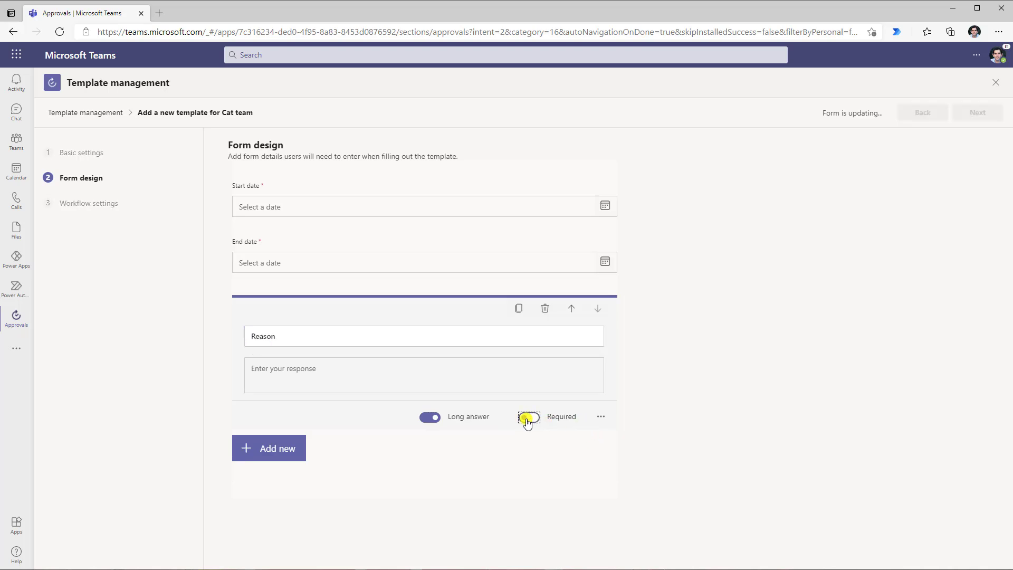
click(601, 417)
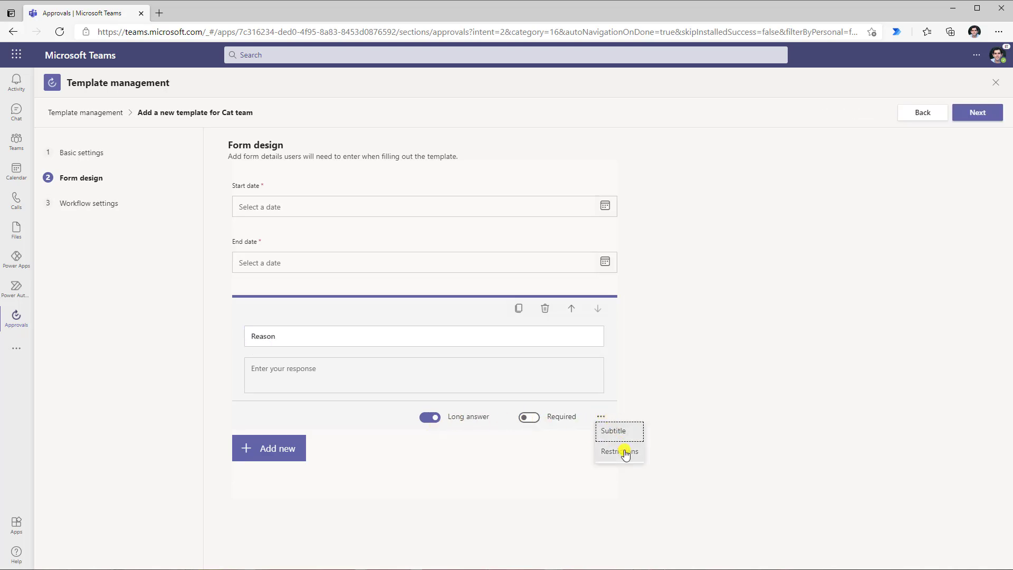
click(670, 373)
click(285, 384)
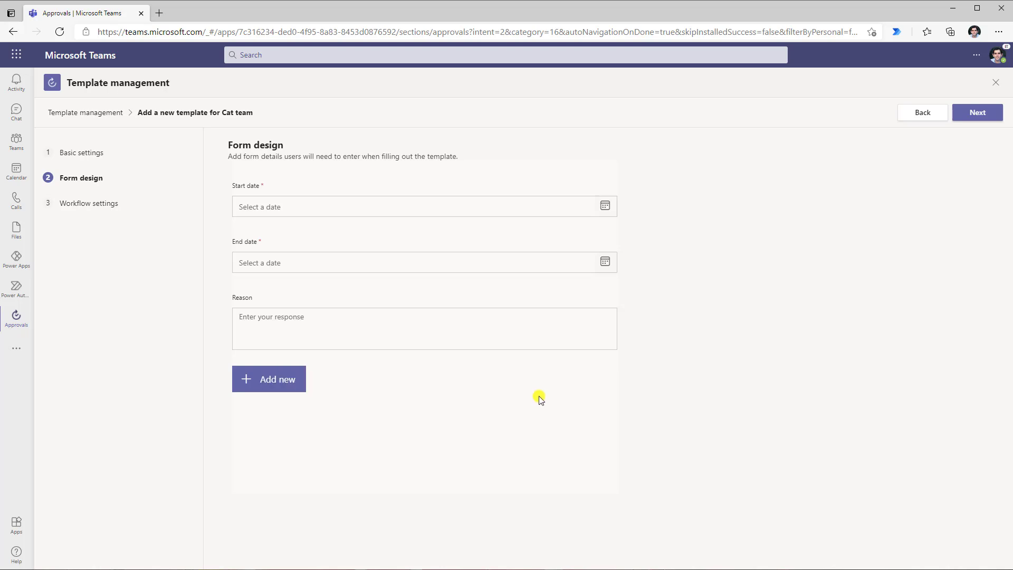
click(978, 119)
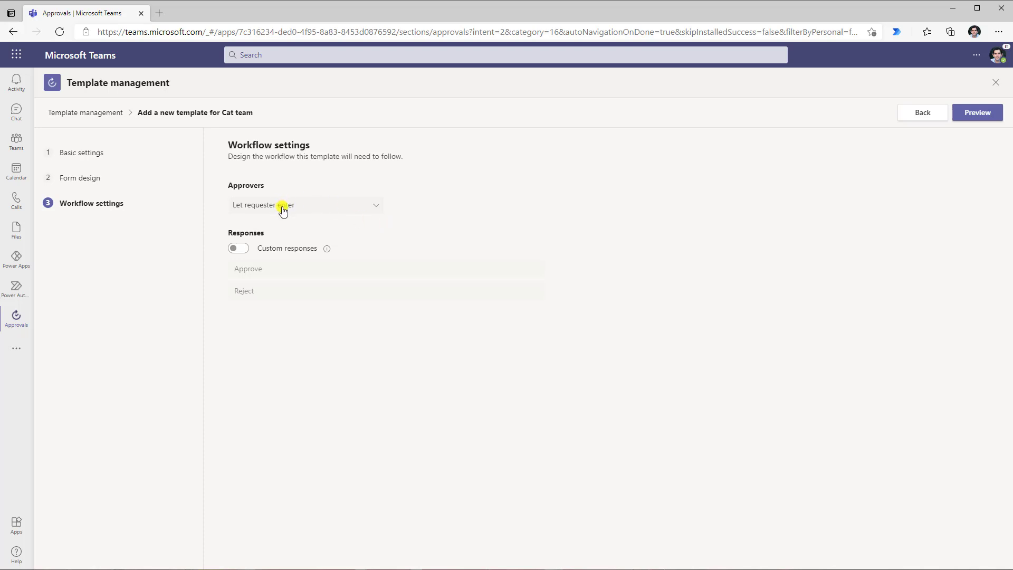
Step: Keep approvers set to 'Let requester enter' and preview the Overtime request form
click(329, 210)
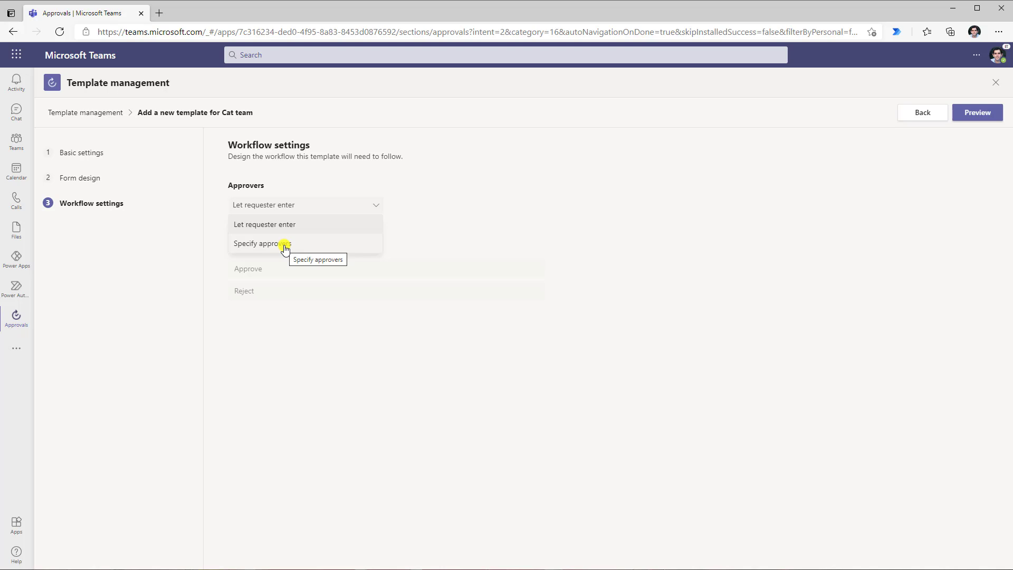
click(289, 224)
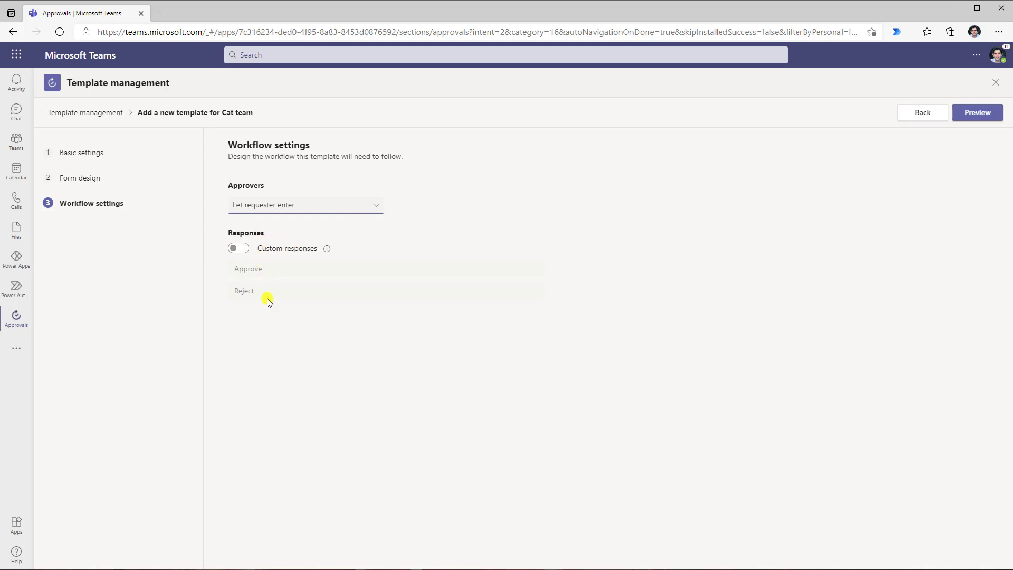
click(979, 115)
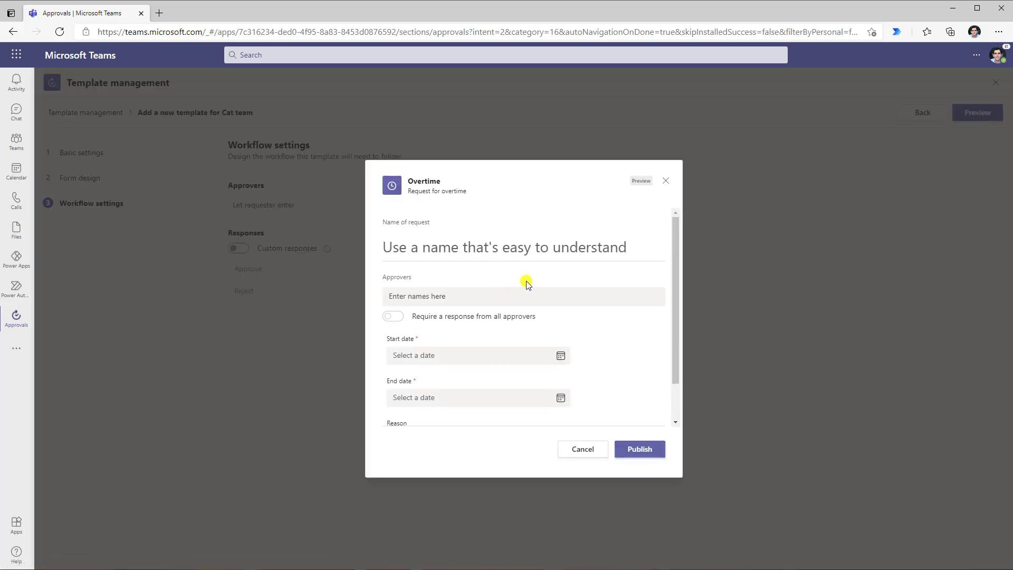
Step: Review the Overtime form preview and publish the template for Cat team
scroll(452, 324, down, 1)
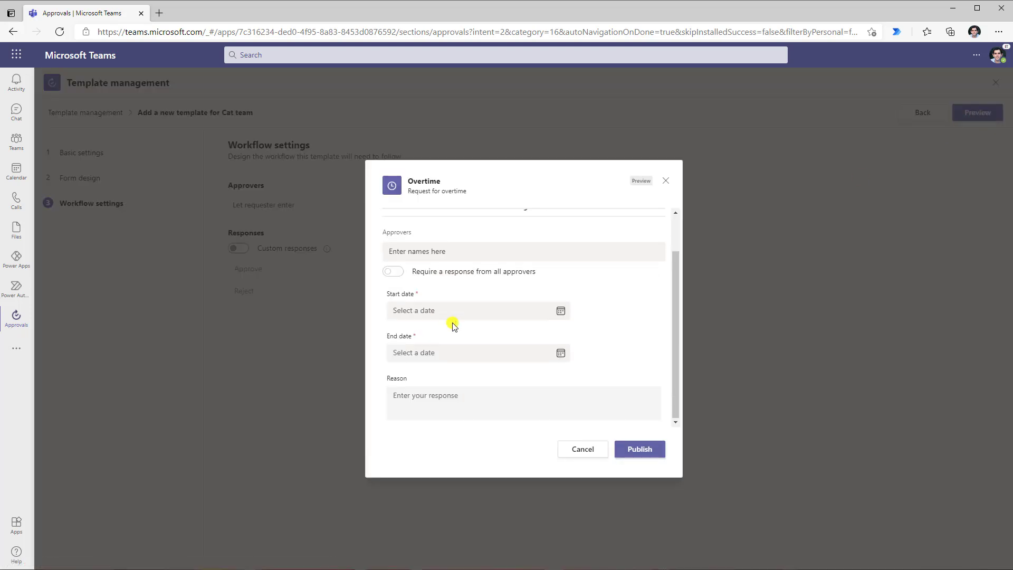
scroll(454, 325, up, 1)
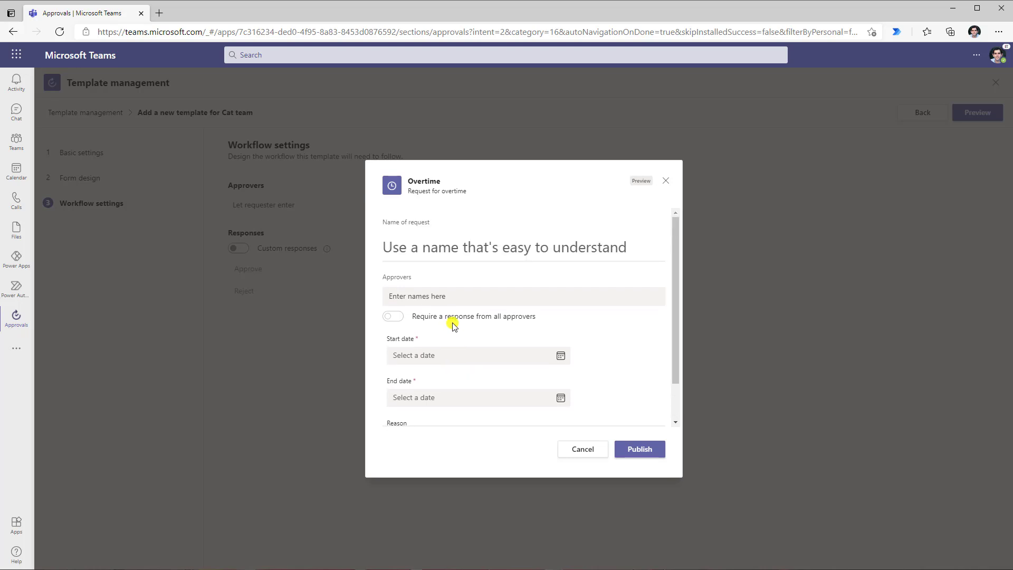
scroll(454, 325, down, 1)
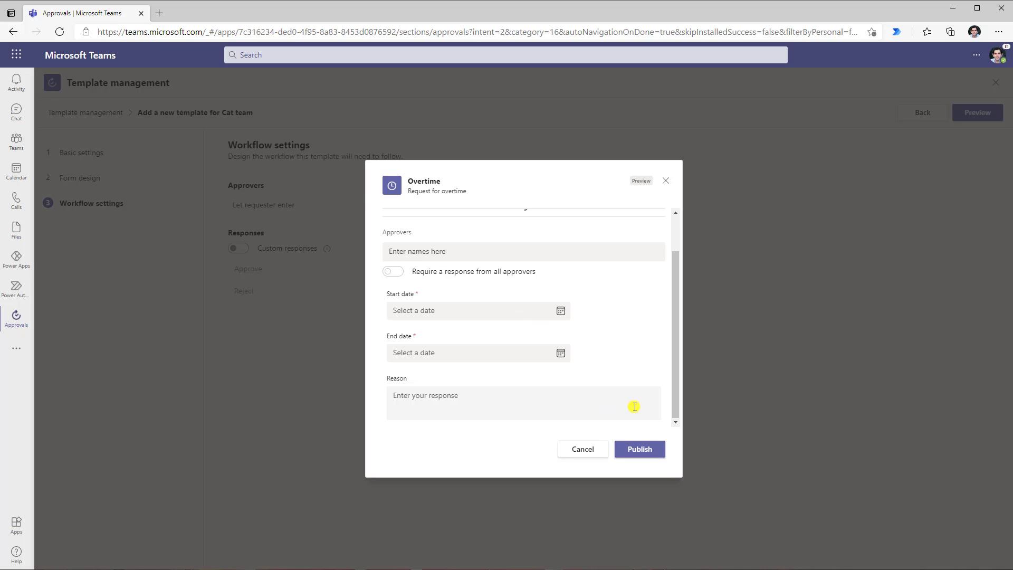
click(646, 449)
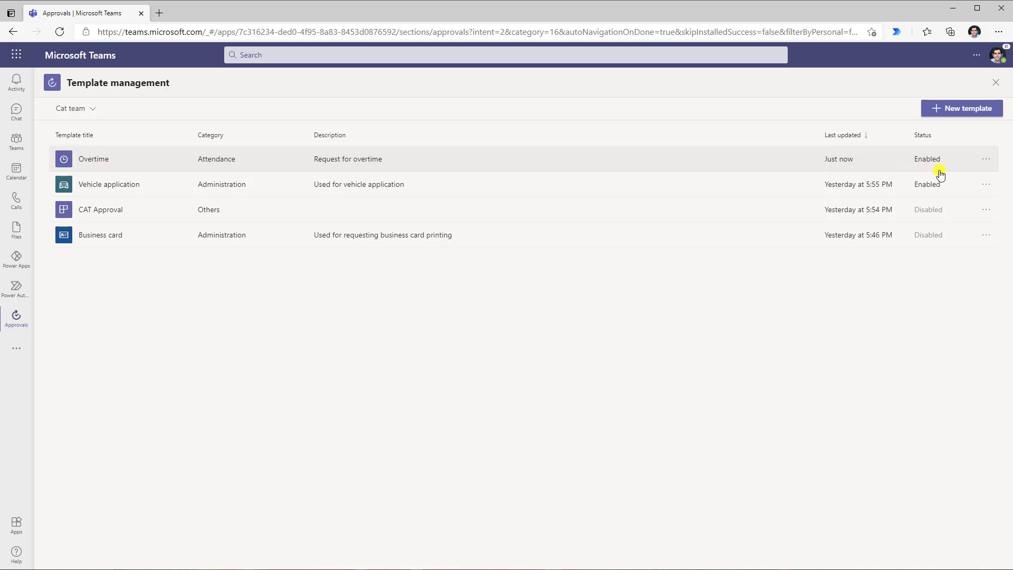
Step: Switch the template list scope from Cat team to Org wide, which has no templates yet
click(984, 161)
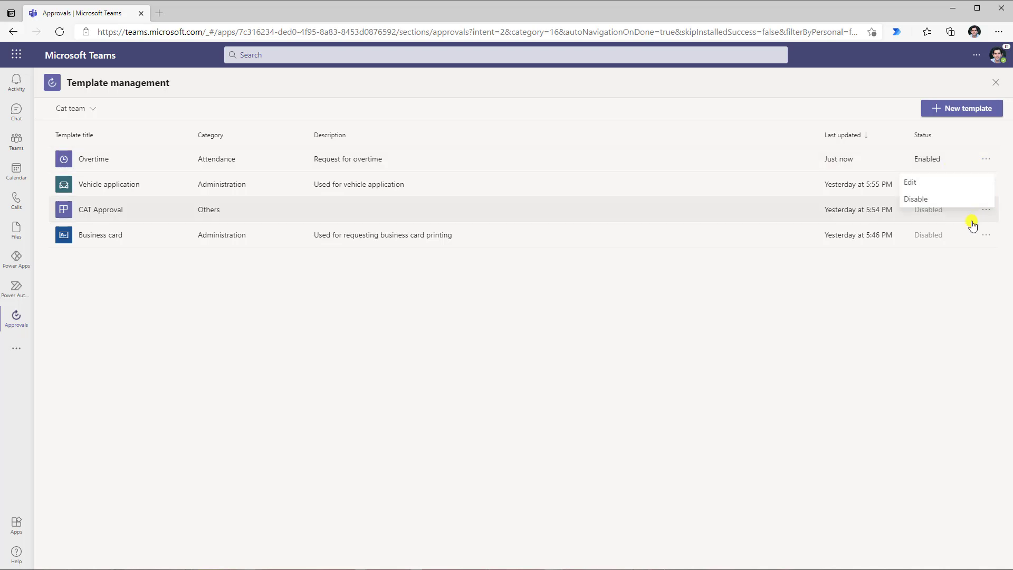
click(895, 286)
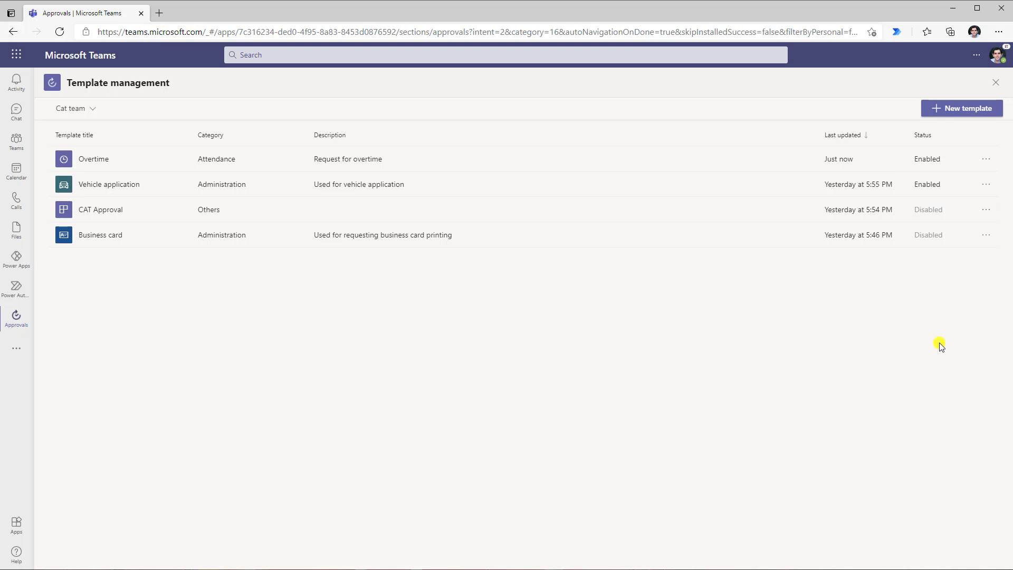
click(86, 114)
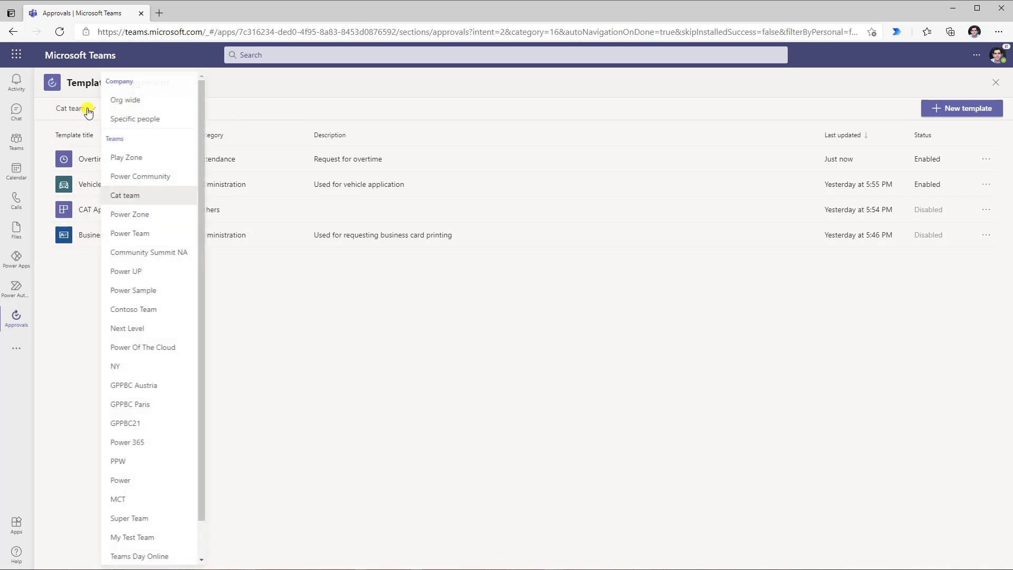
click(136, 120)
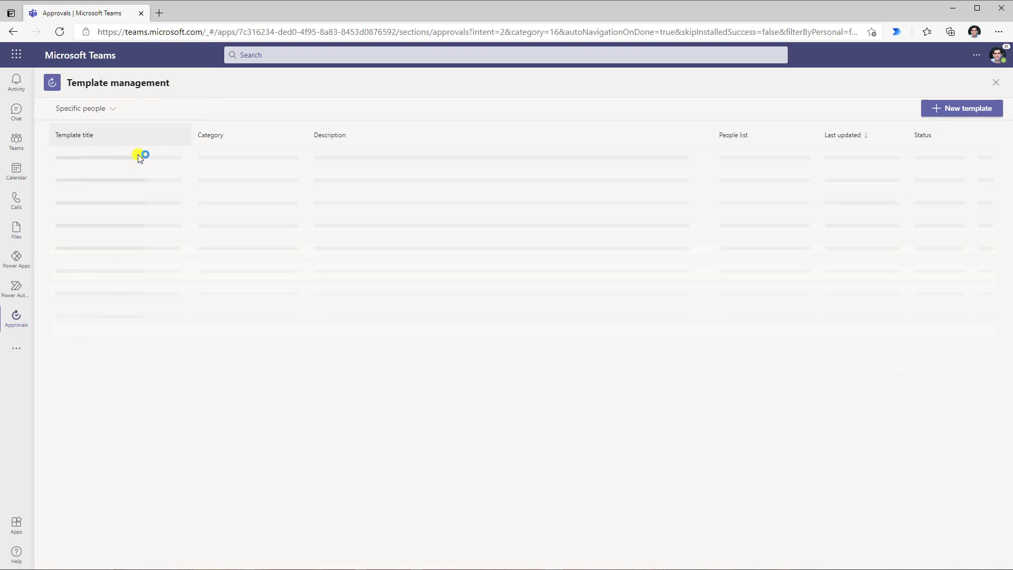
click(108, 109)
click(138, 104)
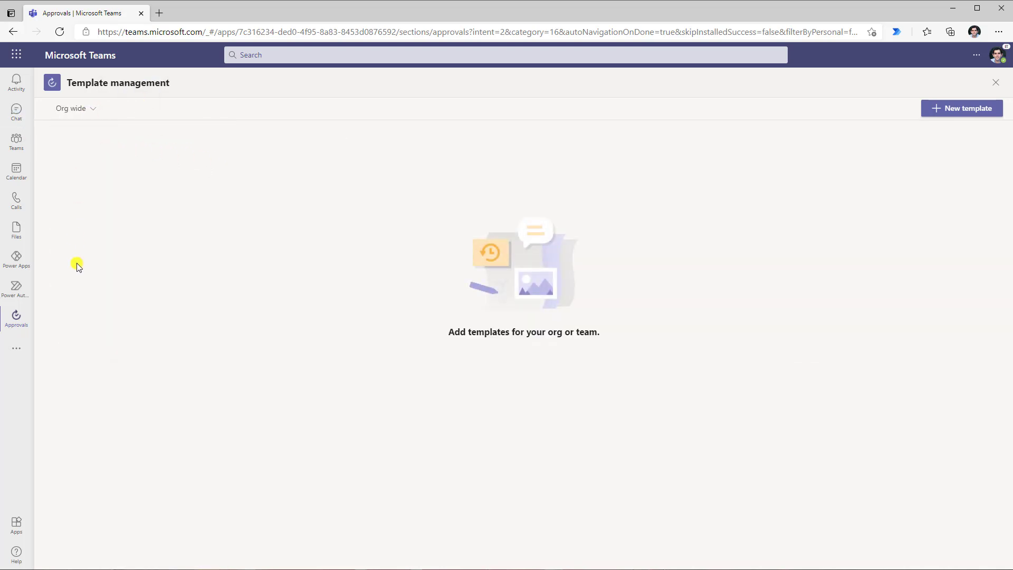